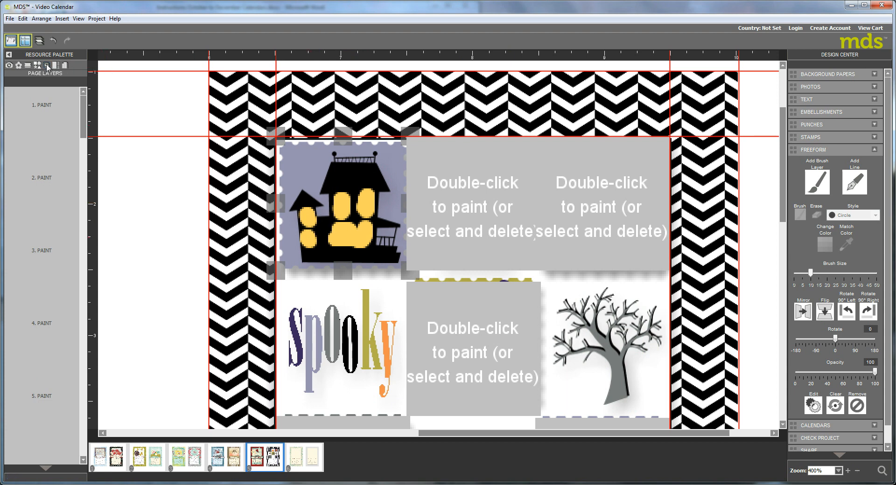
Move the yellow window paint layer down the layer order to directly beneath the haunted house stamp
mouse_move(84, 124)
left_mouse_down()
mouse_move(85, 189)
mouse_move(85, 171)
left_mouse_up()
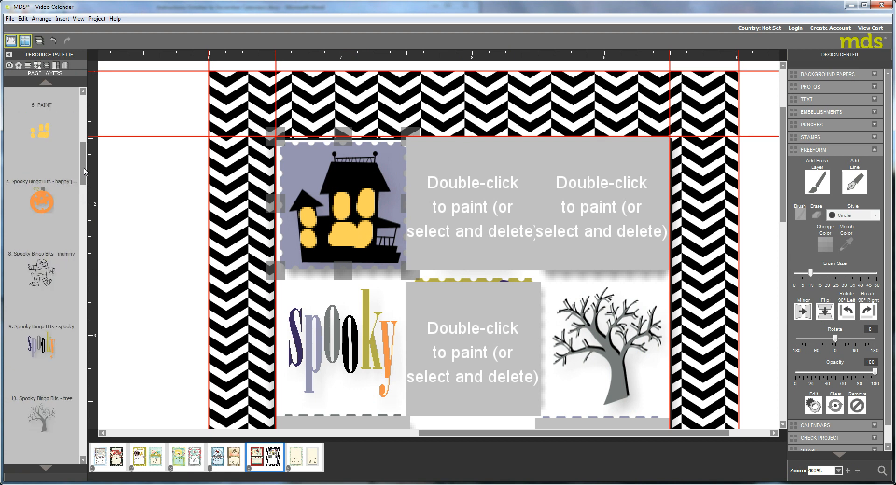
left_click(46, 141)
mouse_move(45, 145)
left_mouse_down()
mouse_move(54, 452)
mouse_move(43, 212)
left_mouse_up()
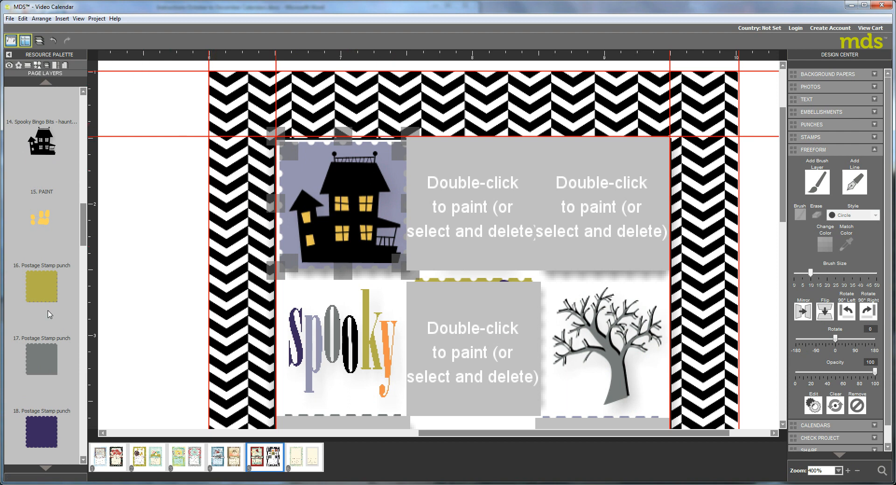
Move the two lavender Postage Stamp punch layers up to just above the haunted house layer
scroll(84, 238, "down", 4)
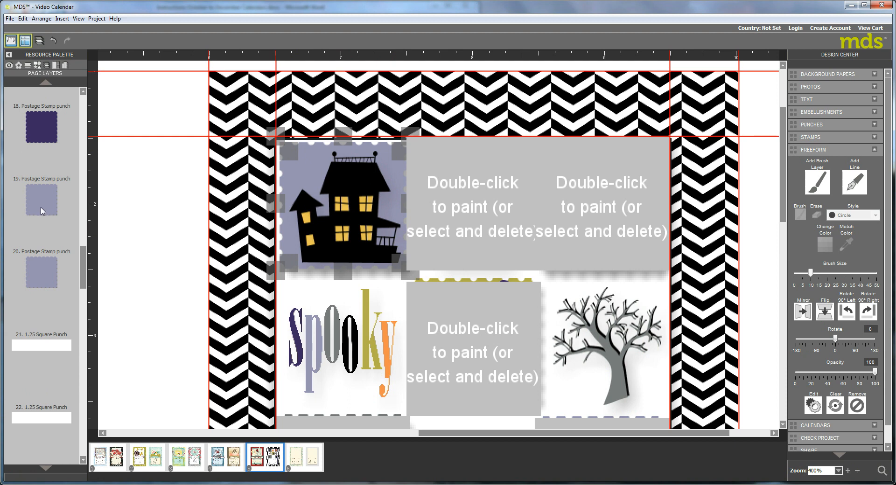
mouse_move(41, 216)
left_mouse_down()
mouse_move(51, 197)
mouse_move(47, 410)
mouse_move(56, 467)
mouse_move(53, 147)
left_mouse_up()
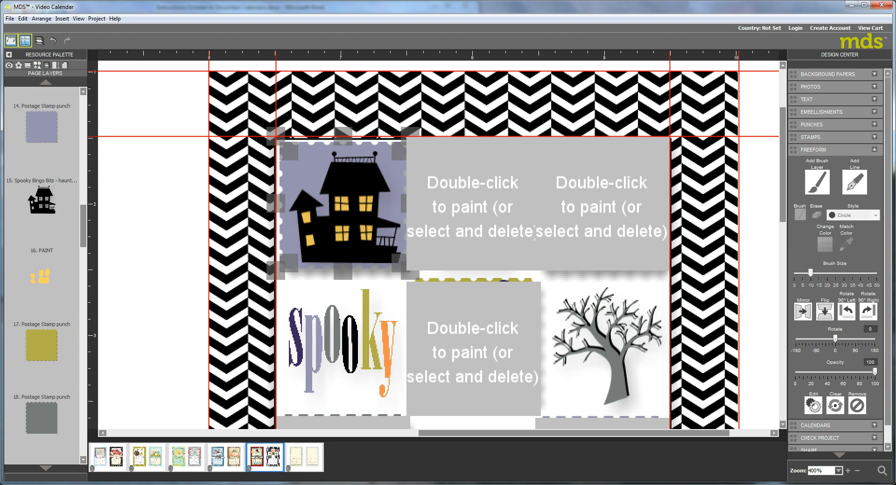
left_click_drag(83, 246, 26, 278)
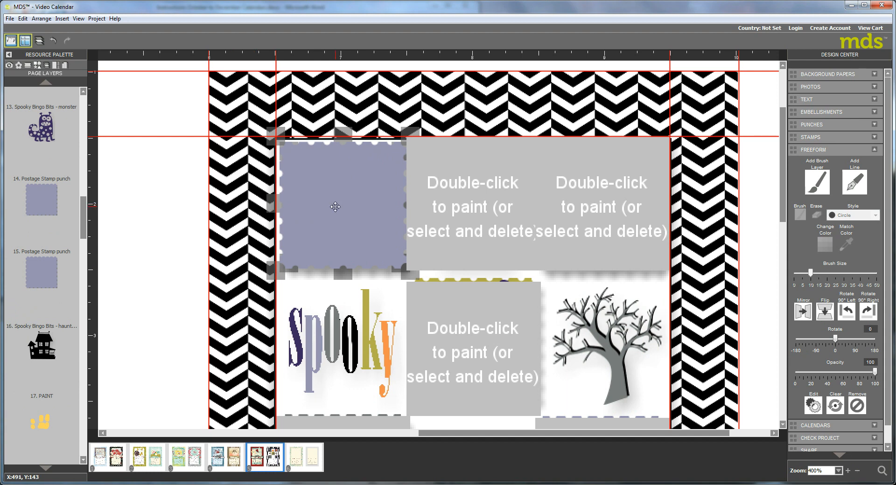
Place both lavender punch layers beneath the yellow paint layer and group them with the paint and the haunted house
left_click(335, 207)
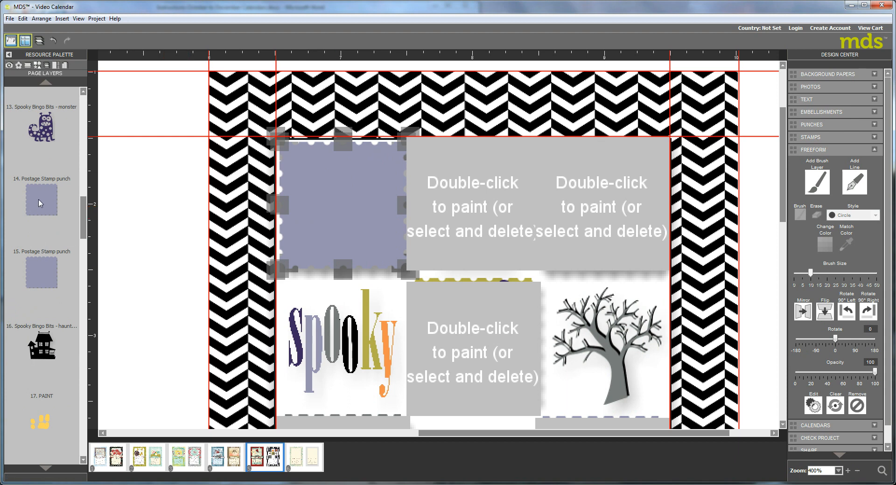
left_click_drag(42, 203, 47, 411)
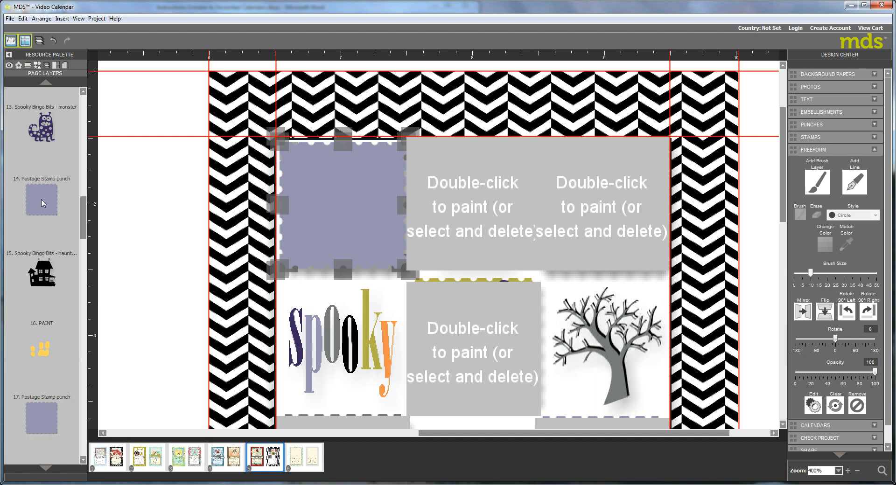
left_click_drag(42, 202, 42, 396)
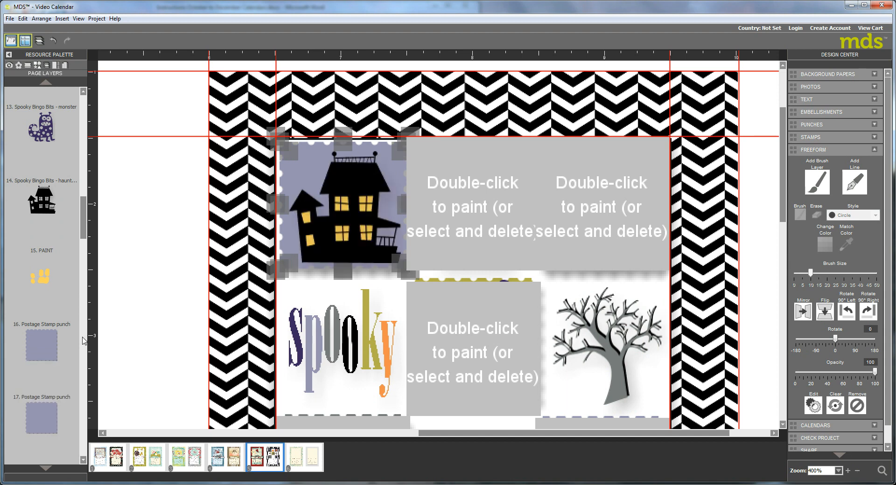
left_click(45, 19)
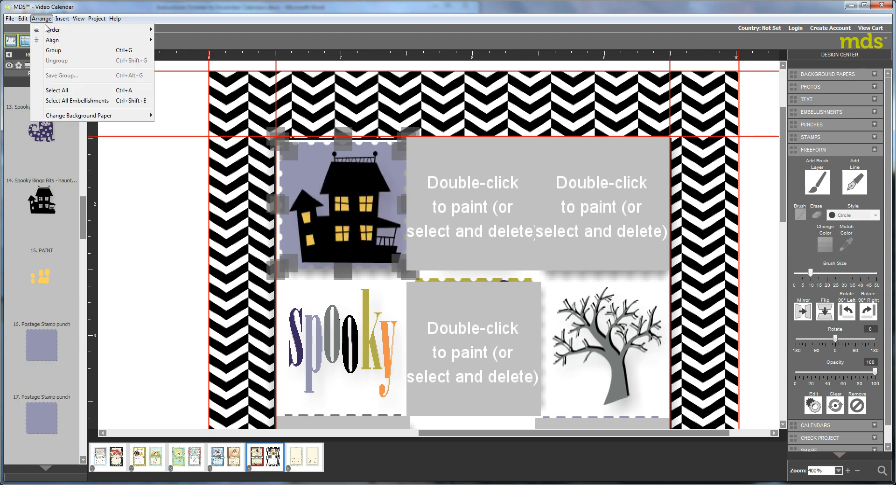
left_click(54, 51)
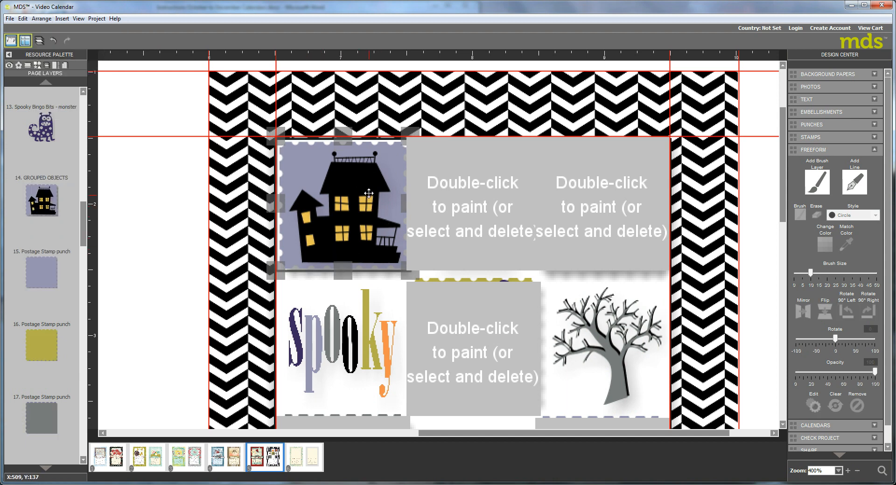
Activate the paint box over the treat bag and paint over the word "trick" with a black brush
left_click(470, 203)
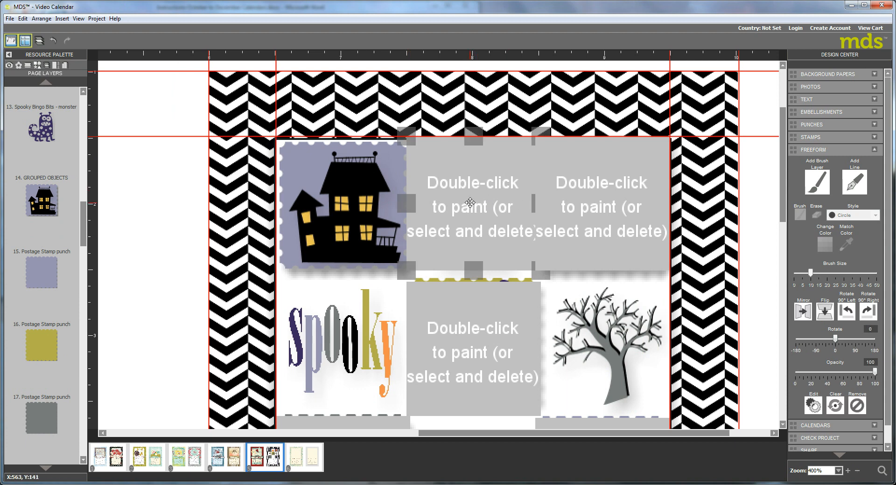
double_click(470, 203)
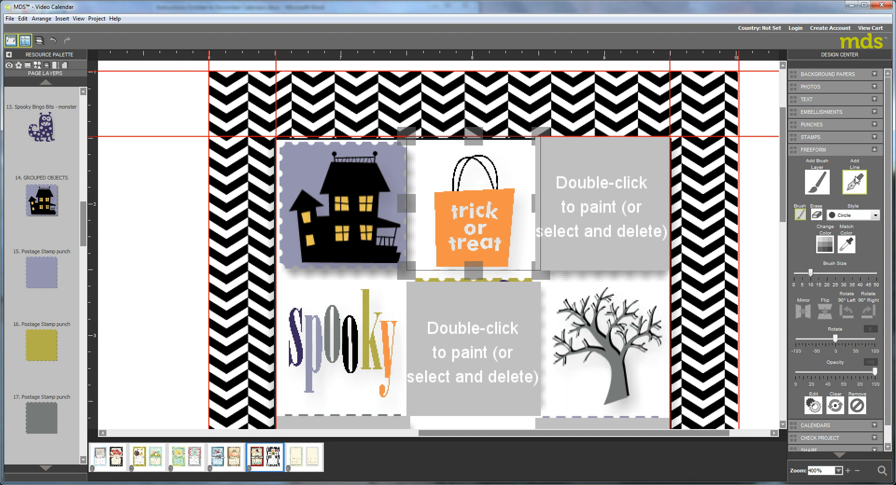
left_click(822, 240)
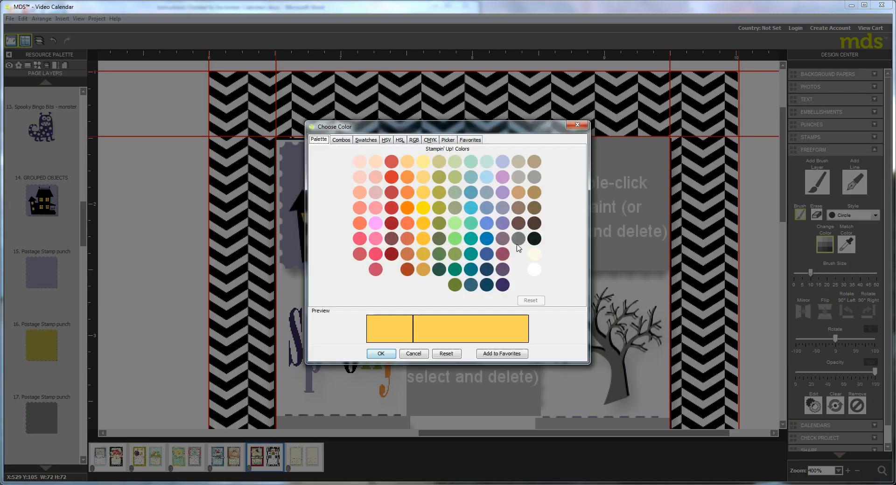
left_click(534, 238)
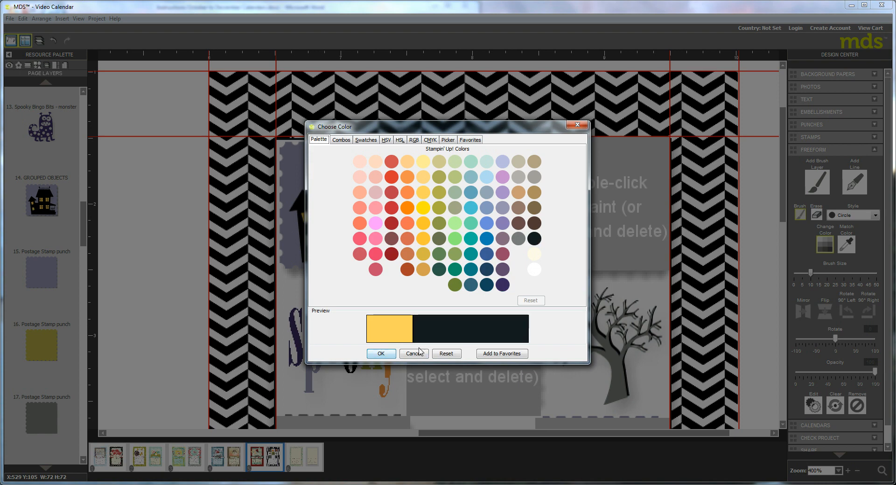
left_click(388, 353)
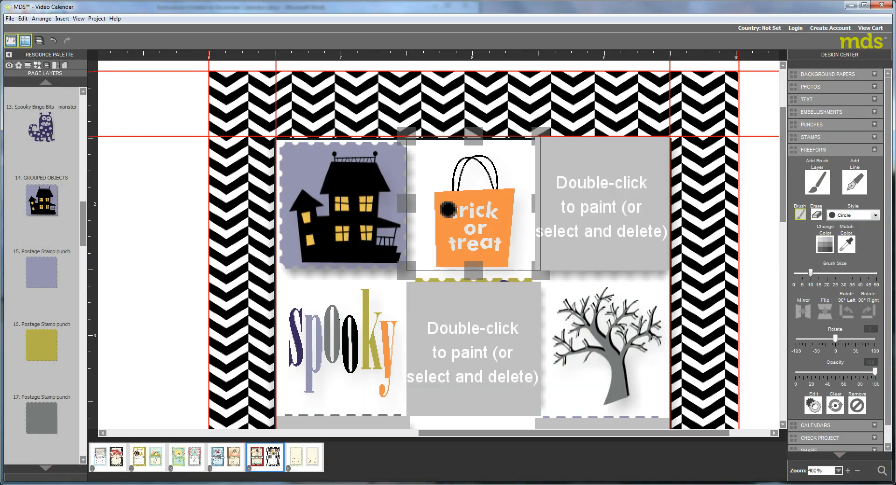
mouse_move(450, 210)
left_mouse_down()
mouse_move(497, 213)
mouse_move(453, 212)
left_mouse_up()
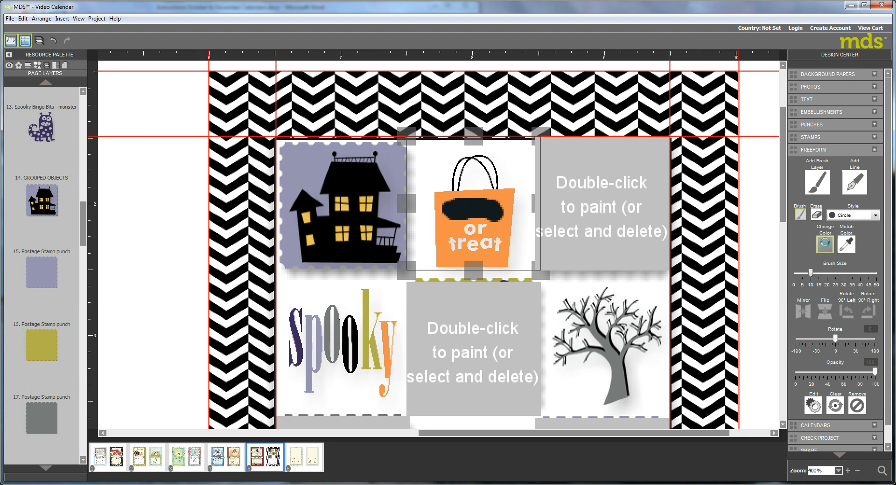
Paint over the word "treat" in dark purple, and erase the paint that spills past the bag's edge
left_click(825, 246)
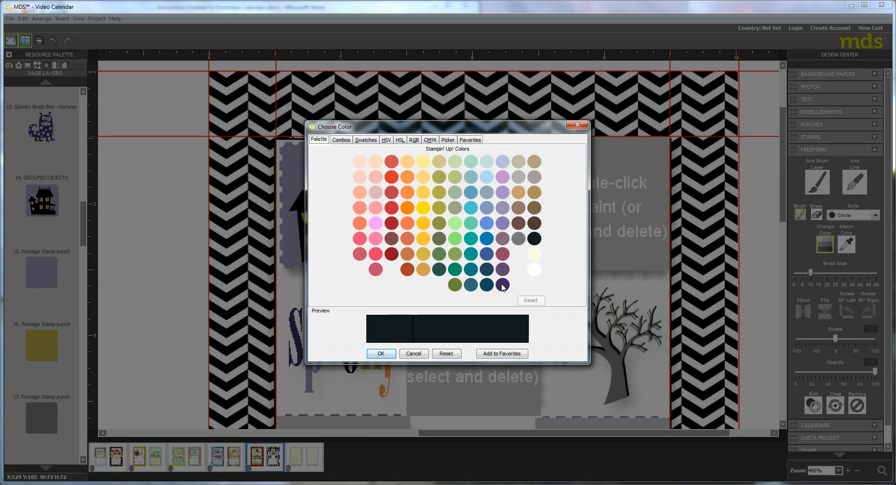
left_click(502, 285)
left_click(381, 354)
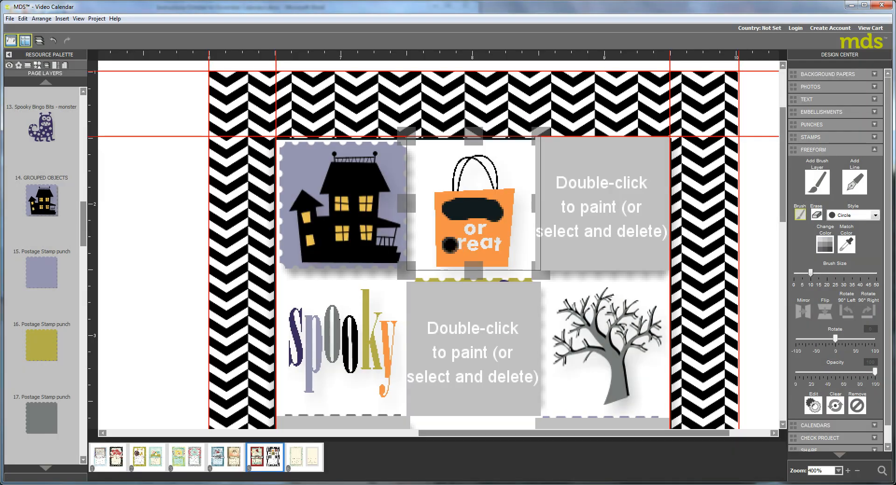
mouse_move(449, 242)
left_mouse_down()
mouse_move(495, 250)
mouse_move(440, 248)
mouse_move(489, 244)
left_mouse_up()
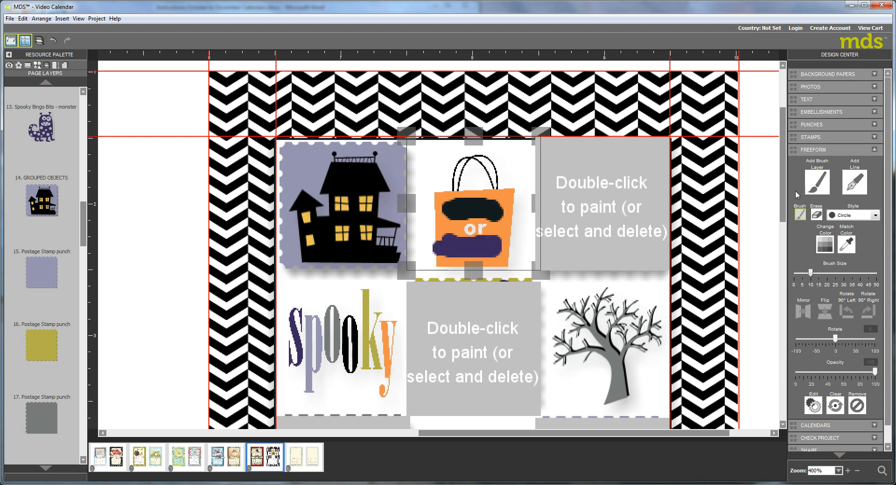
left_click(816, 215)
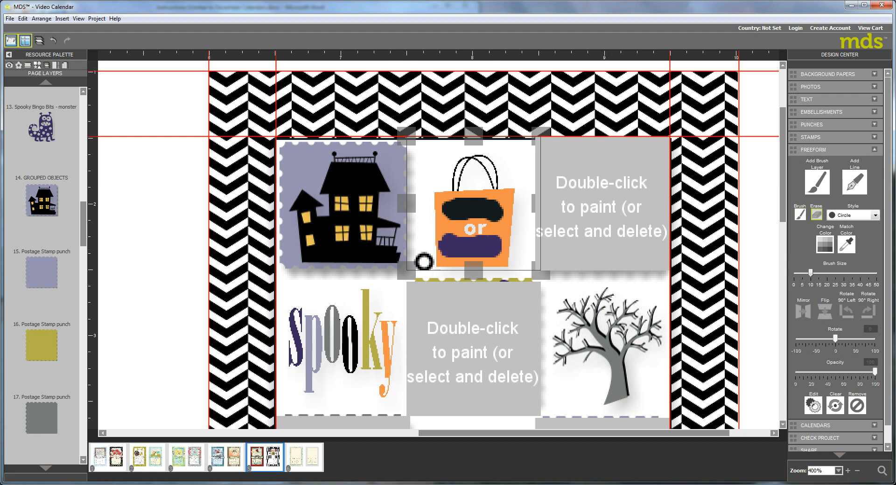
left_click(560, 287)
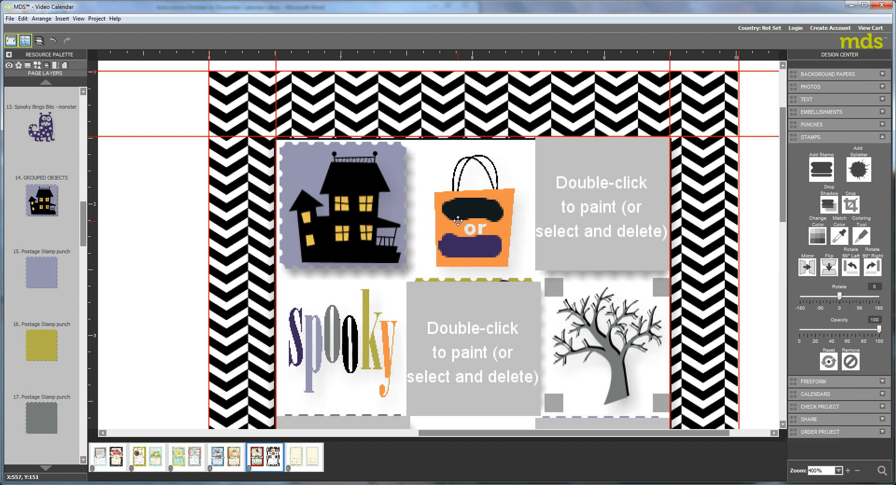
Move the black and purple paint layer to directly beneath the trick or treat bag stamp in the layer order
left_click(458, 222)
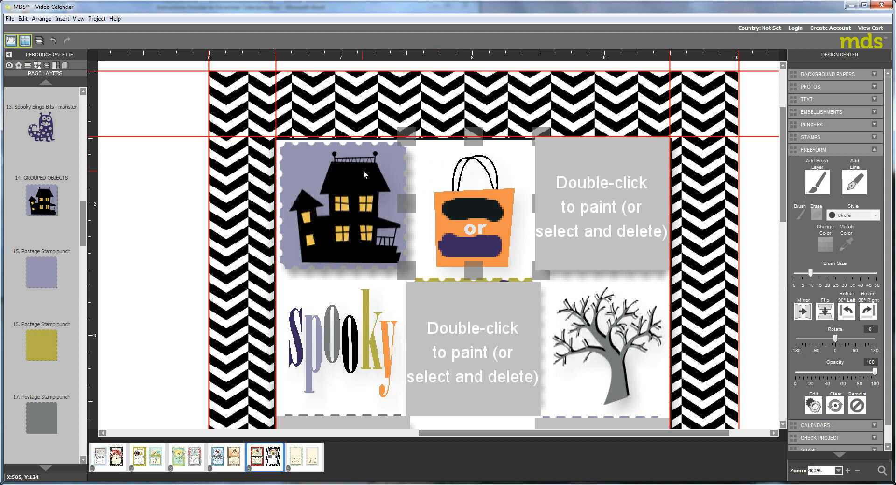
left_click(83, 101)
left_click(83, 104)
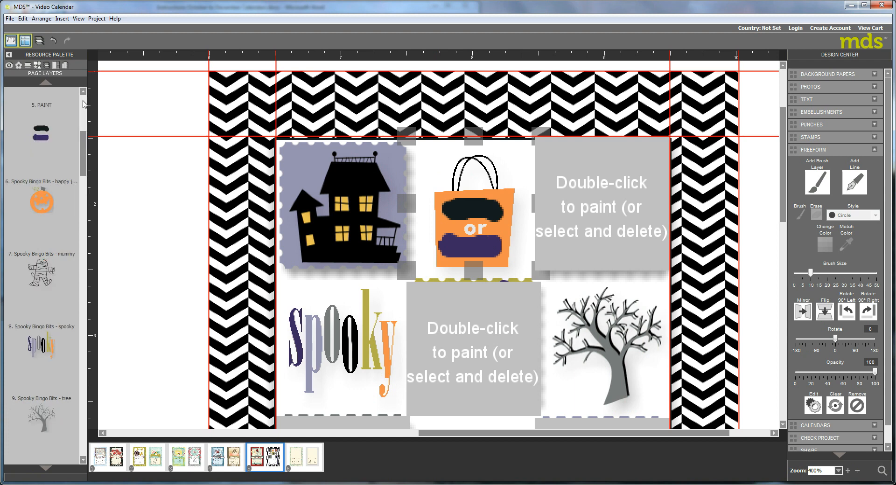
left_click(83, 104)
left_click(83, 283)
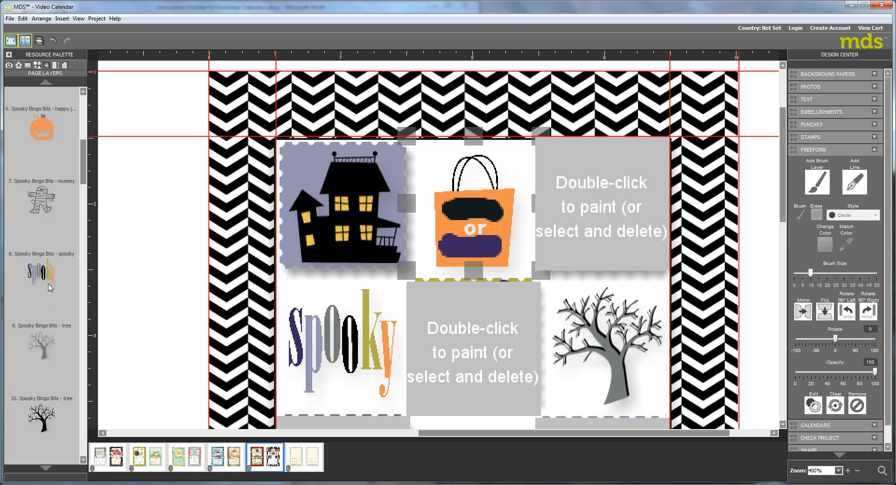
left_click(83, 106)
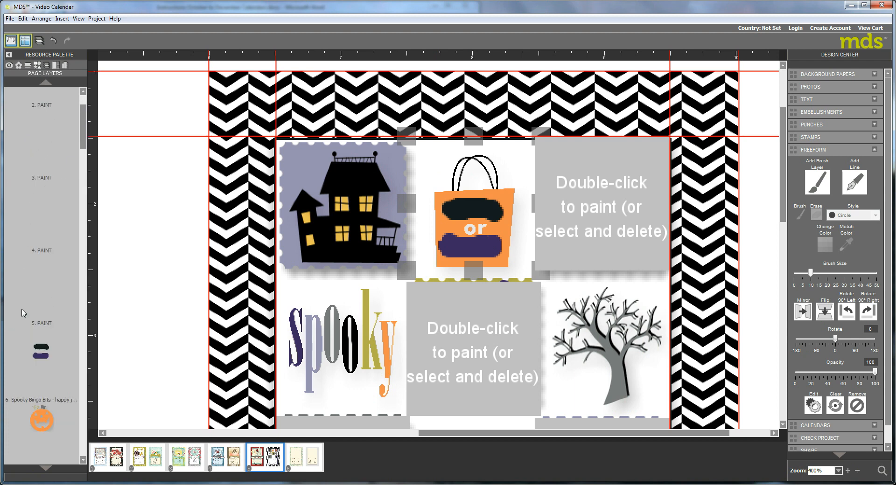
mouse_move(37, 354)
left_mouse_down()
mouse_move(37, 463)
mouse_move(49, 263)
left_mouse_up()
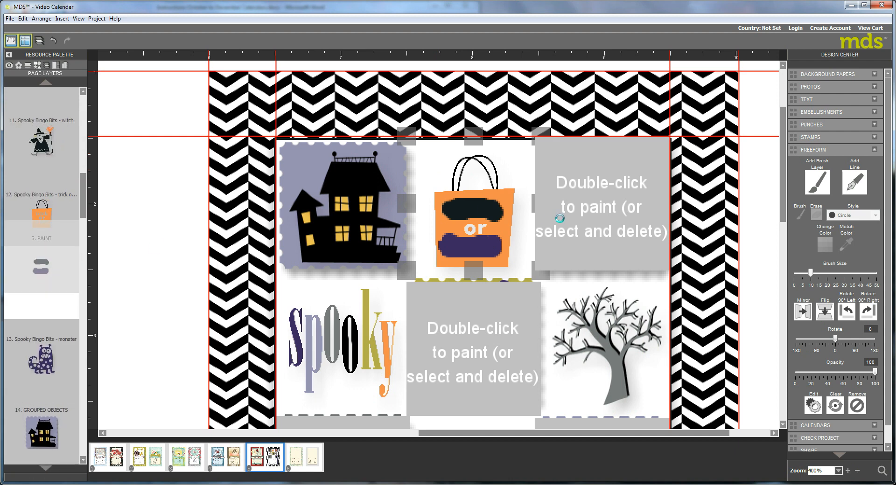
Activate the paint box over the pumpkin and paint over the pumpkin's eyes with a black brush
left_click(596, 189)
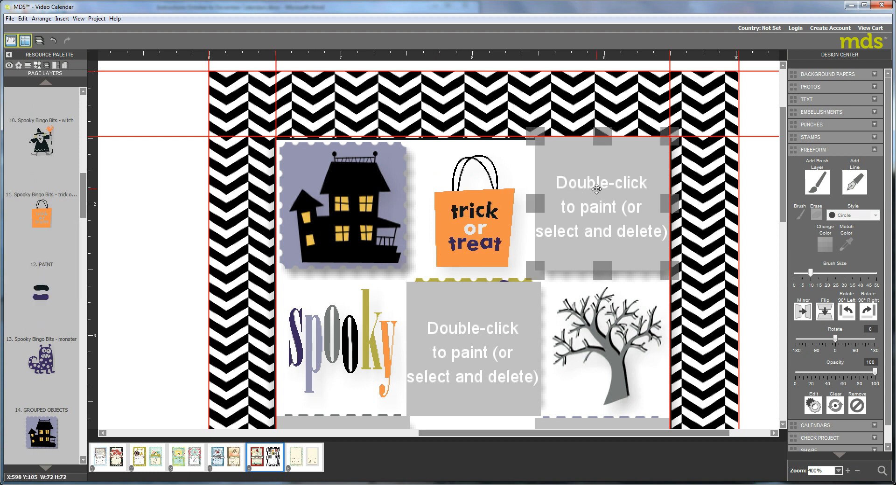
double_click(597, 189)
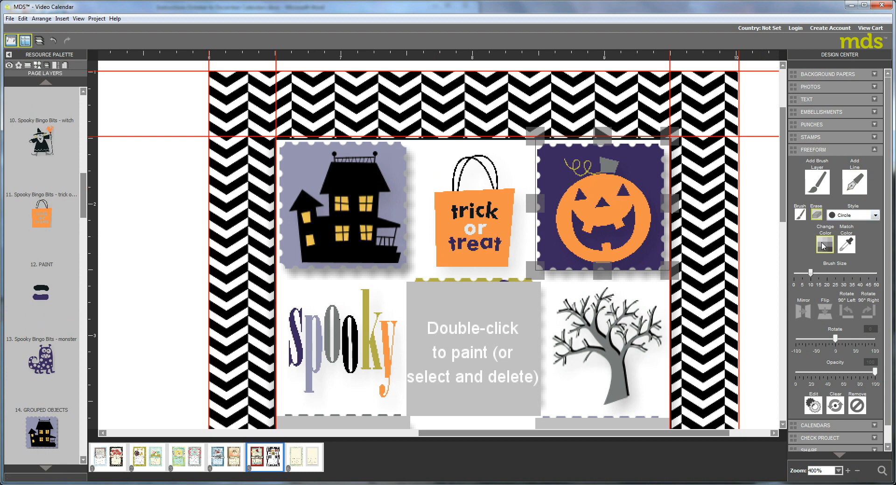
left_click(823, 246)
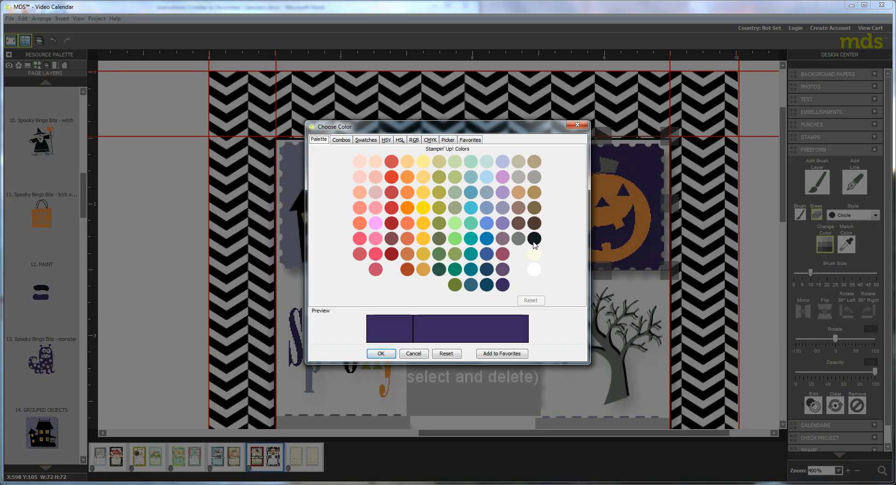
left_click(534, 238)
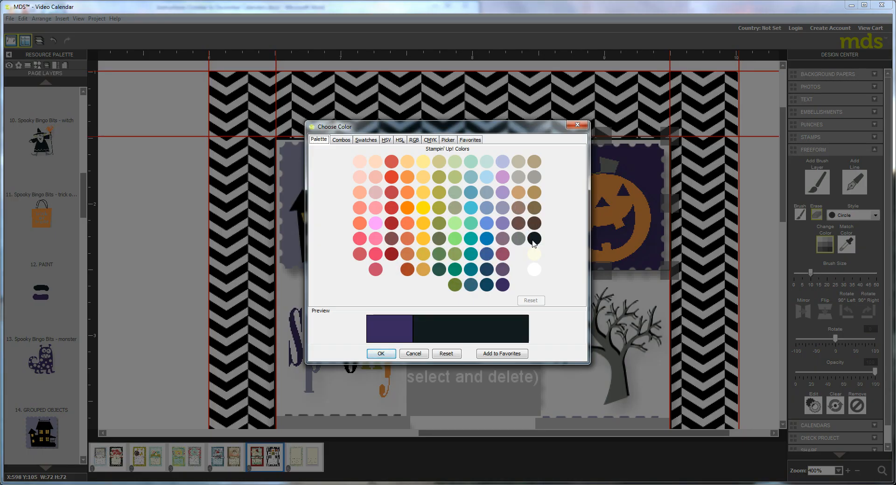
left_click(380, 353)
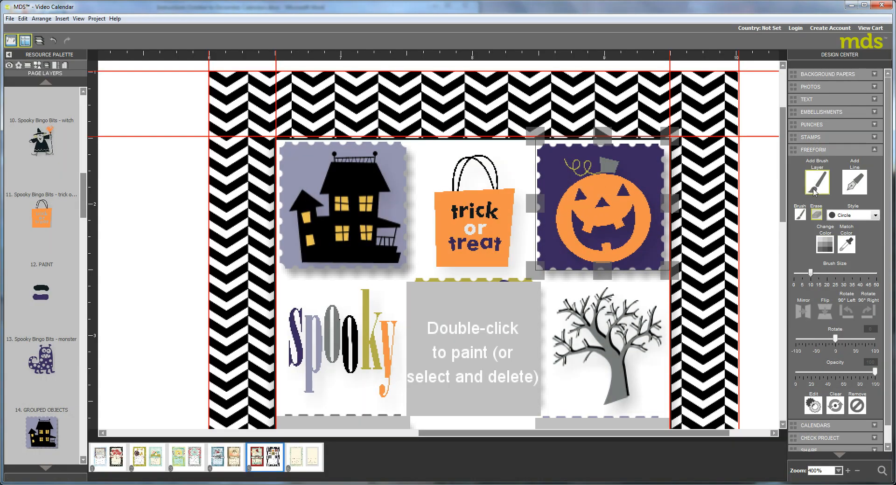
left_click(799, 214)
mouse_move(577, 197)
left_mouse_down()
mouse_move(605, 202)
mouse_move(622, 190)
mouse_move(626, 197)
mouse_move(600, 203)
left_mouse_up()
Change the brush colour to golden yellow and paint over the pumpkin's mouth
left_click(819, 243)
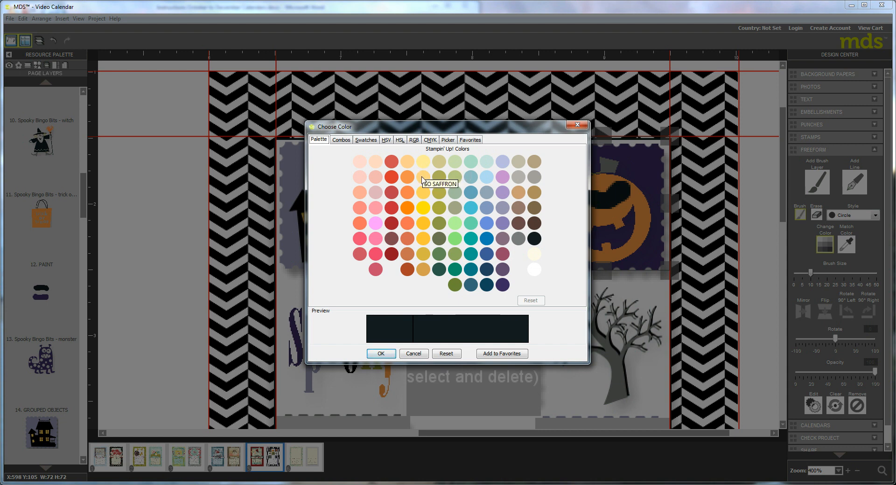
left_click(422, 193)
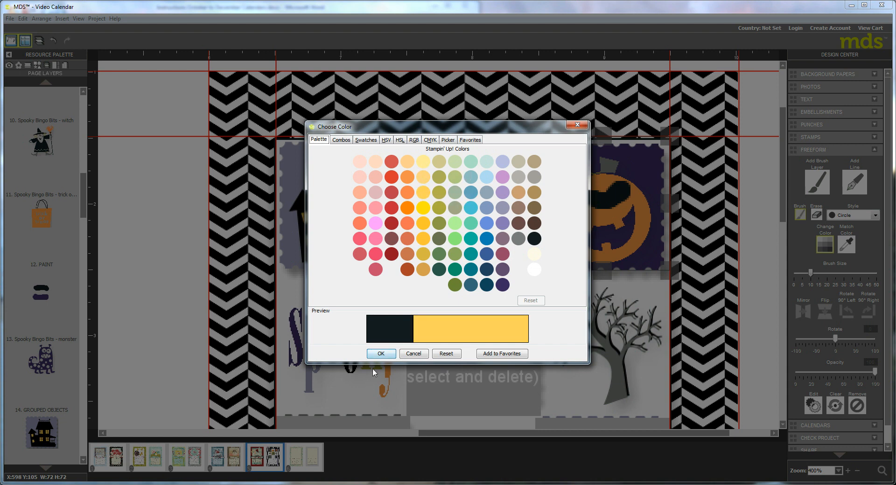
left_click(381, 353)
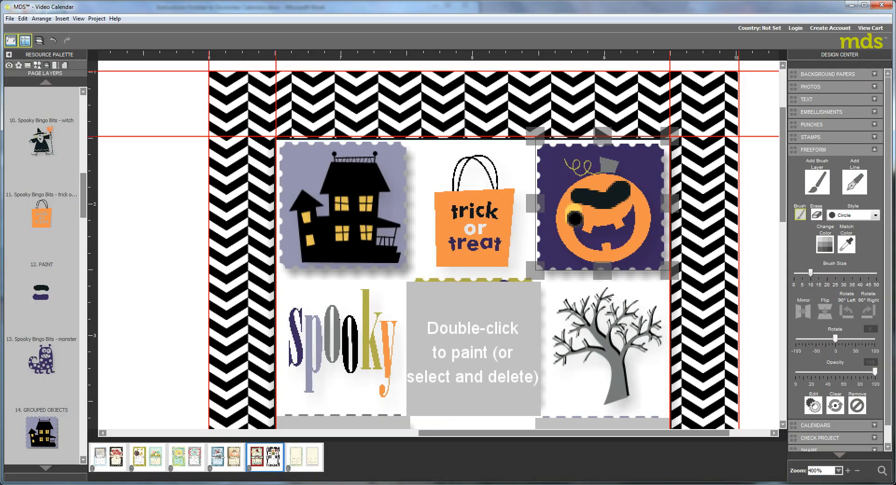
mouse_move(574, 217)
left_mouse_down()
mouse_move(582, 246)
mouse_move(607, 252)
mouse_move(625, 240)
mouse_move(635, 211)
mouse_move(584, 238)
mouse_move(626, 238)
mouse_move(626, 228)
mouse_move(607, 234)
left_mouse_up()
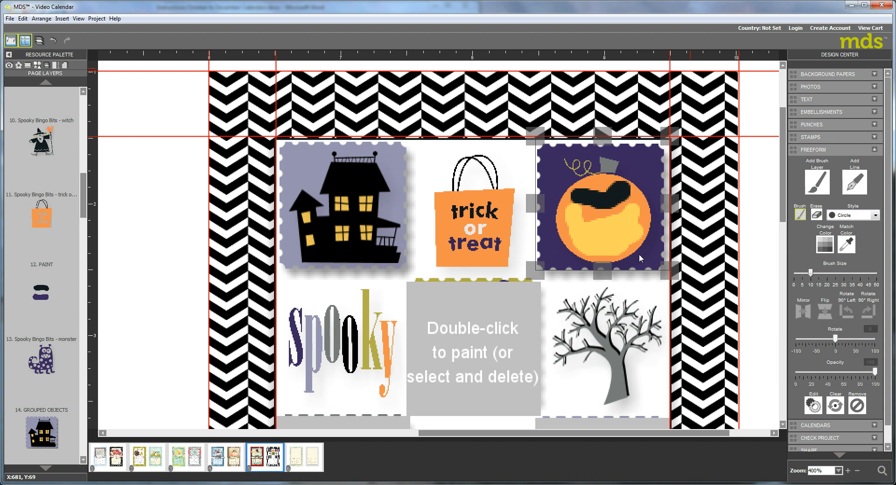
Move the black and golden yellow paint layer to directly beneath the happy pumpkin stamp in the layer order
key("Escape")
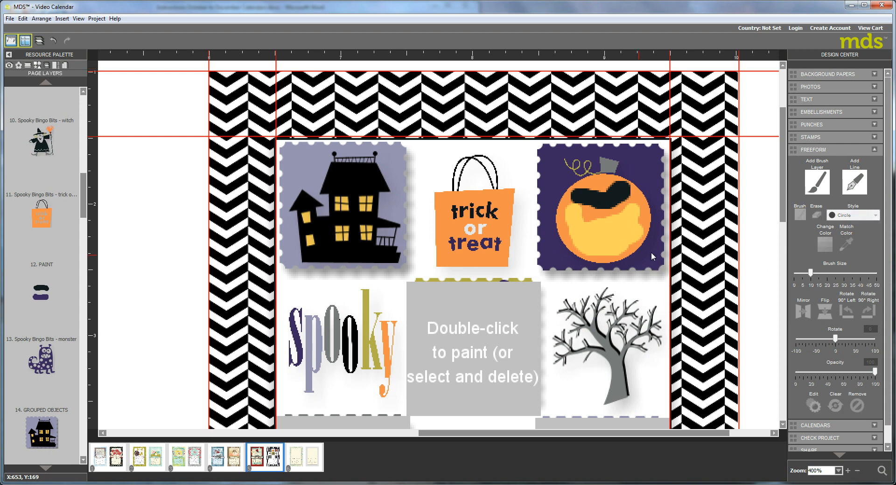
left_click(84, 121)
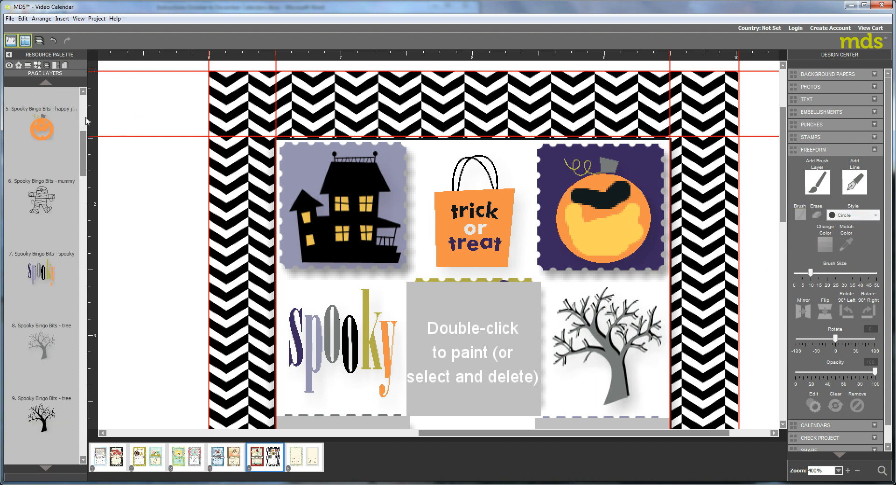
left_click(84, 118)
left_click_drag(37, 355, 50, 406)
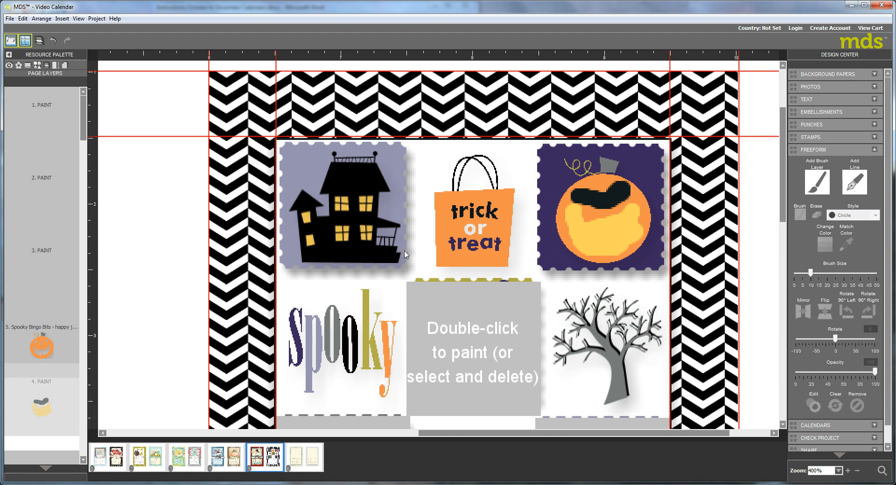
Activate the paint box over the monster stamp for painting
left_click(460, 356)
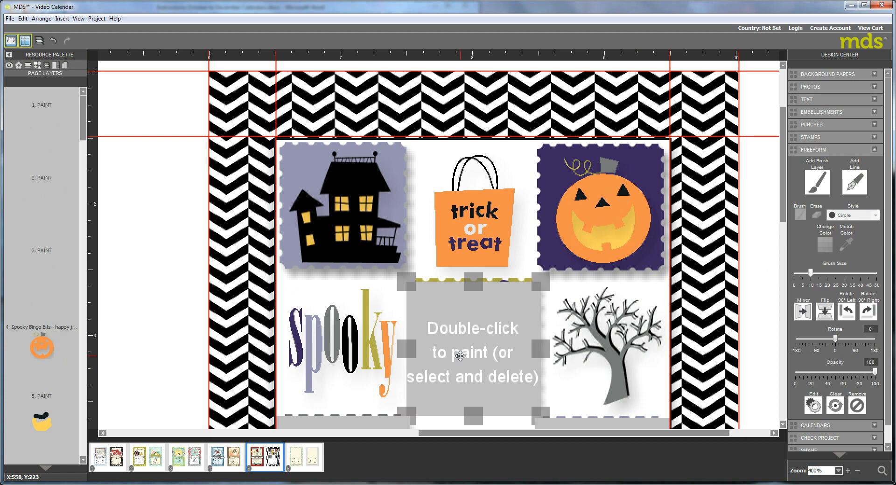
double_click(461, 356)
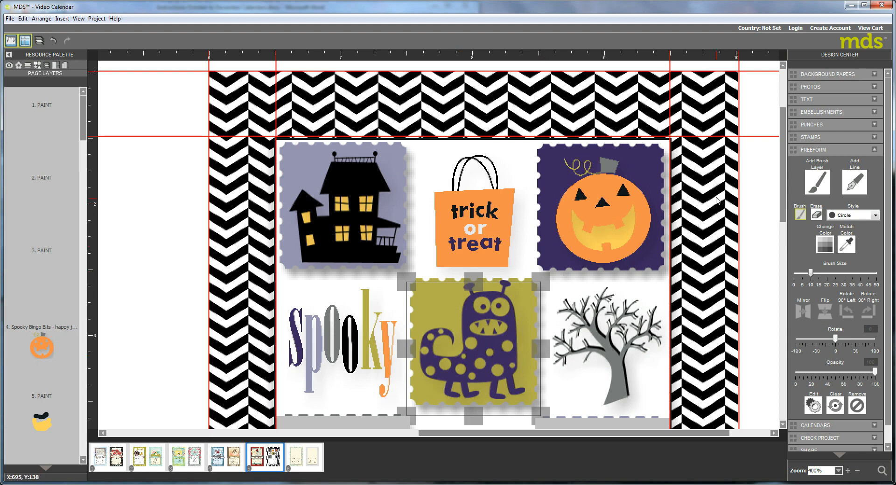
left_click_drag(784, 221, 785, 279)
Paint over the monster's body spots in muted lavender, reducing the brush size to about 2 for the small spots on its tail
left_click(825, 243)
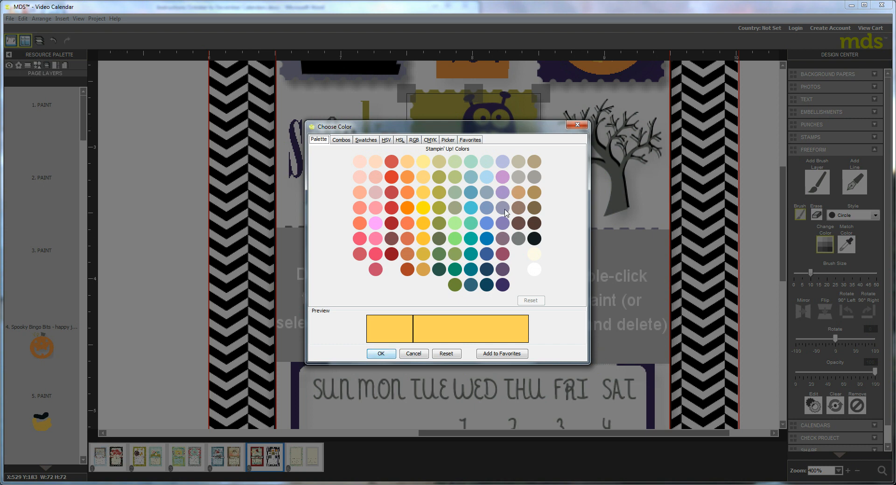
left_click(502, 208)
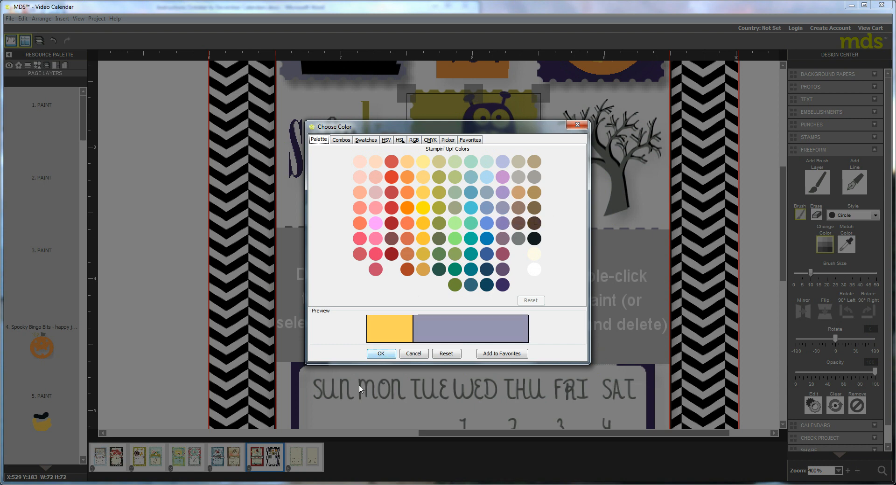
left_click(381, 355)
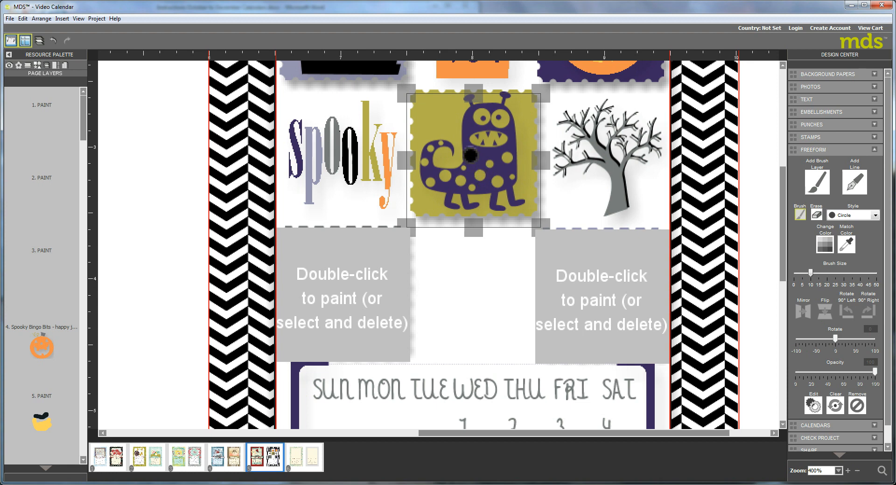
mouse_move(471, 155)
left_mouse_down()
mouse_move(507, 157)
mouse_move(507, 176)
mouse_move(492, 182)
mouse_move(466, 171)
mouse_move(475, 181)
mouse_move(450, 180)
left_mouse_up()
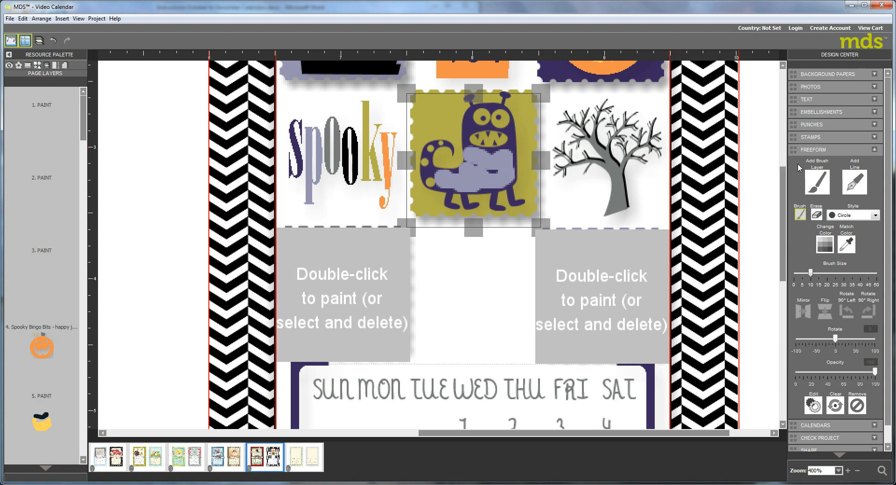
left_click_drag(810, 274, 799, 275)
left_click_drag(799, 275, 795, 274)
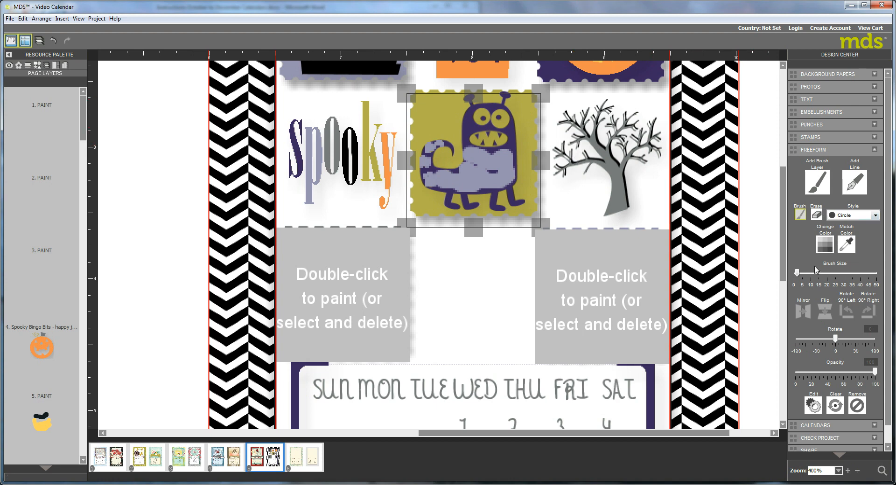
Change the brush colour to orange and the size to about 6, and paint over the monster's mouth
left_click(825, 244)
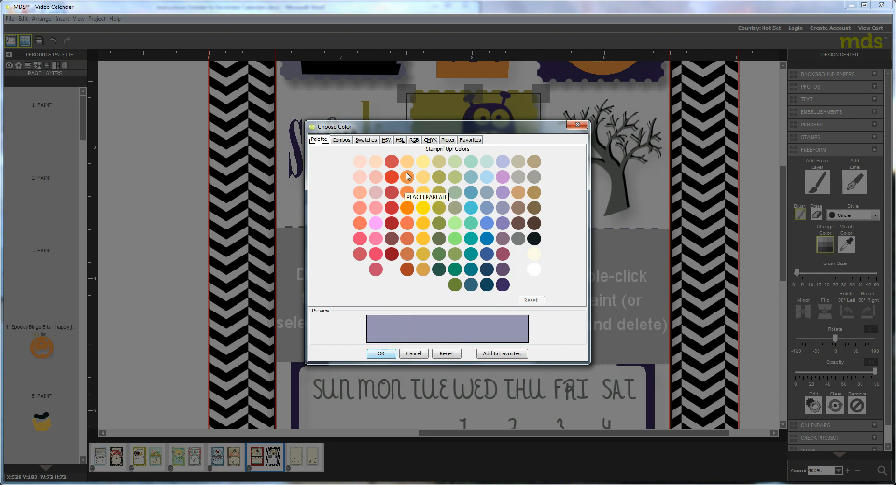
left_click(407, 179)
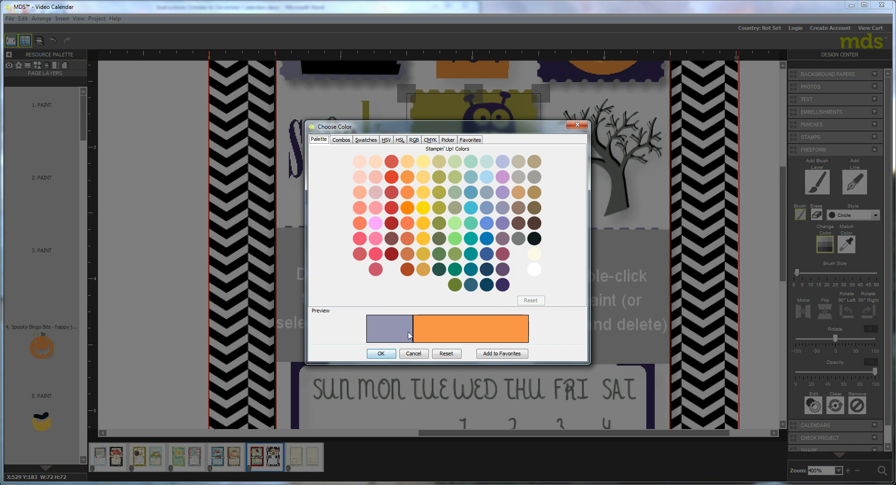
left_click(381, 353)
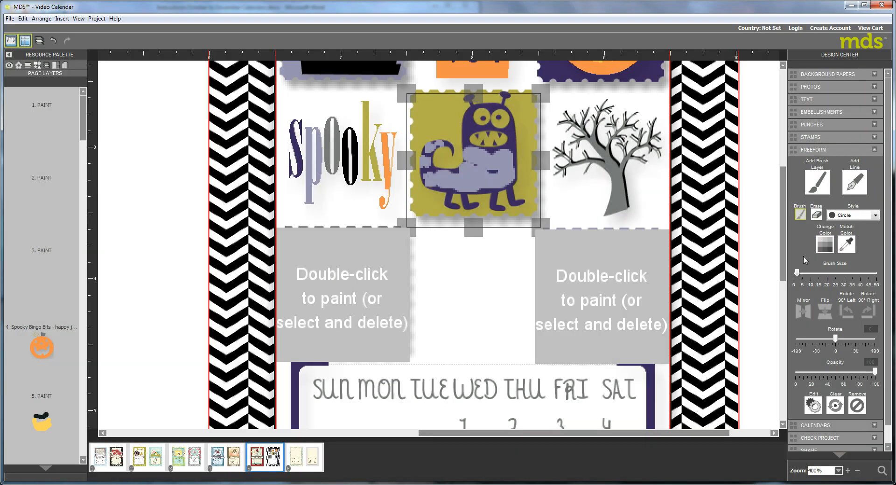
left_click_drag(798, 274, 803, 273)
mouse_move(467, 137)
left_mouse_down()
mouse_move(504, 140)
mouse_move(474, 142)
mouse_move(502, 141)
left_mouse_up()
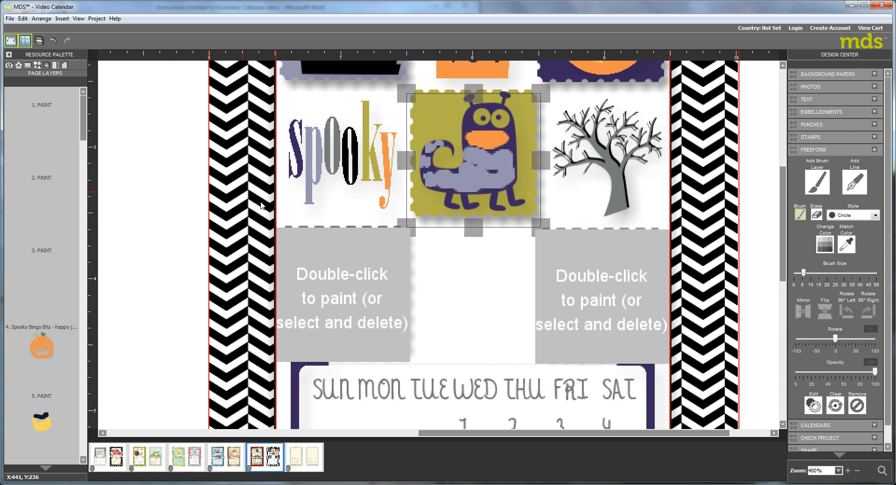
Finish painting and move the lavender and orange paint layer to directly beneath the monster stamp in the layer order
left_click(460, 262)
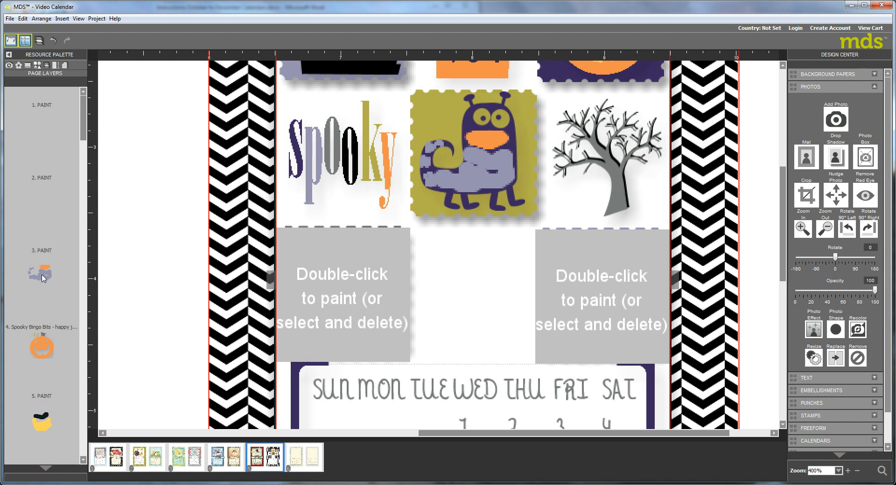
mouse_move(42, 278)
left_mouse_down()
mouse_move(37, 460)
mouse_move(48, 207)
mouse_move(51, 238)
left_mouse_up()
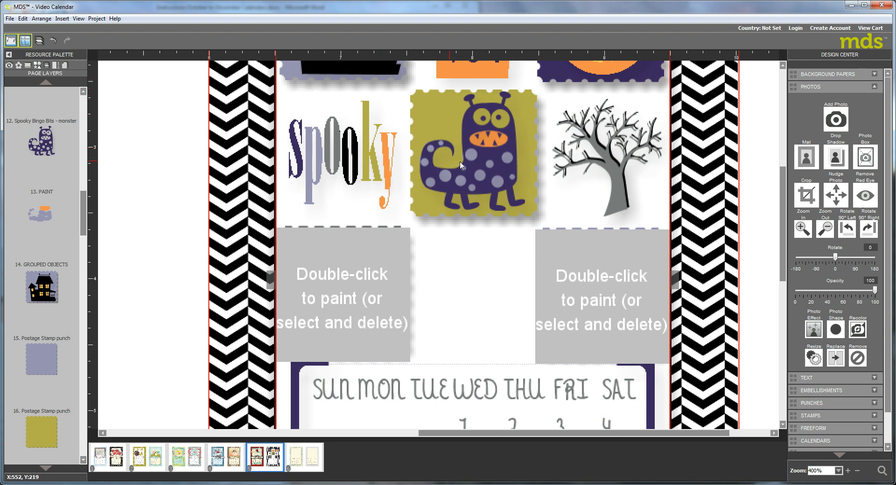
Open the monster stamp in the stamp Coloring Tool, enlarged around the mouth
left_click(478, 144)
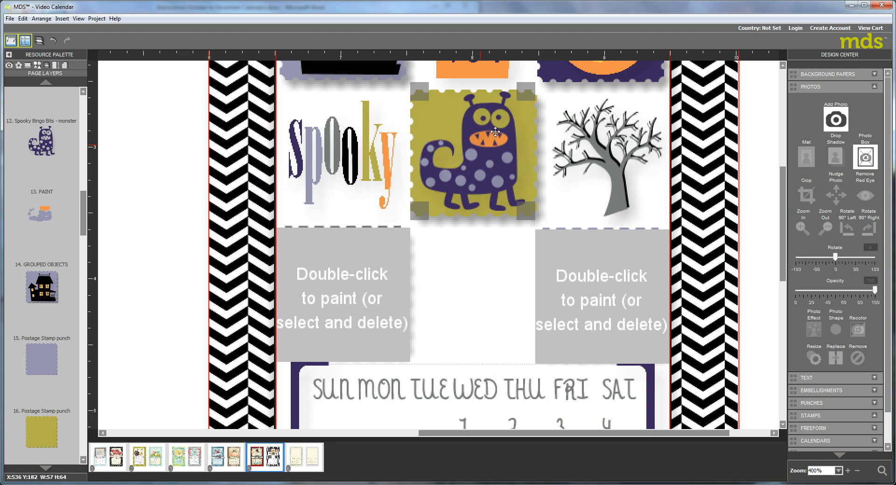
left_click(495, 130)
left_click(862, 237)
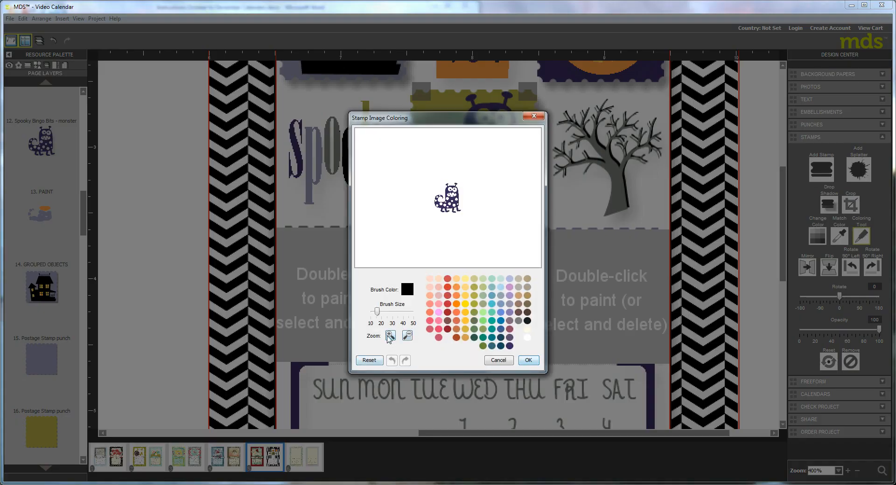
left_click(390, 336)
left_click(390, 337)
left_click(390, 336)
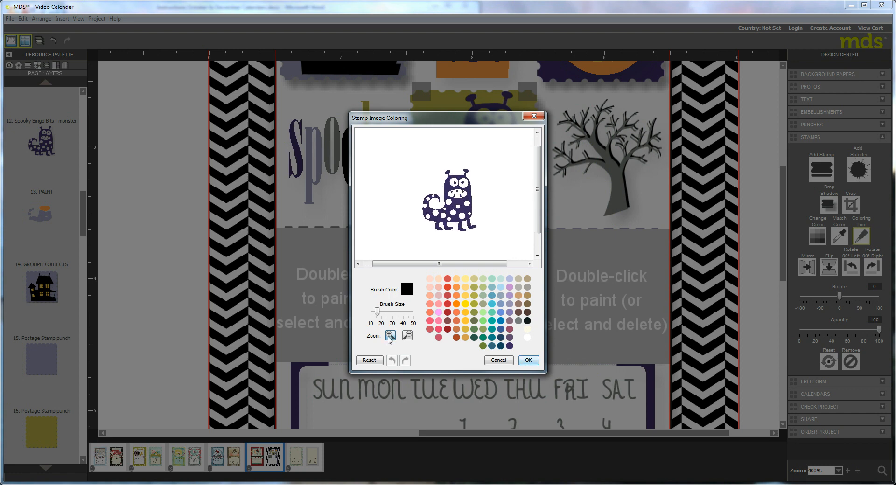
left_click(390, 336)
left_click(389, 336)
left_click(390, 336)
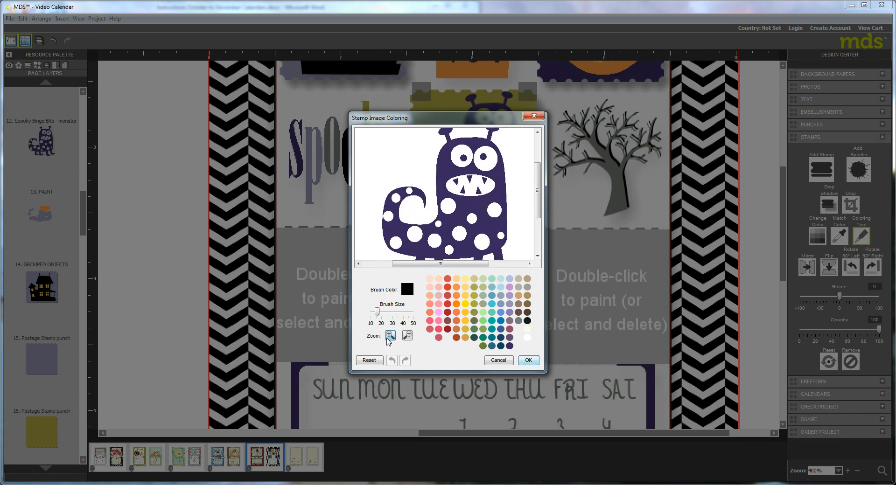
left_click(389, 336)
left_click(390, 336)
left_click(390, 336)
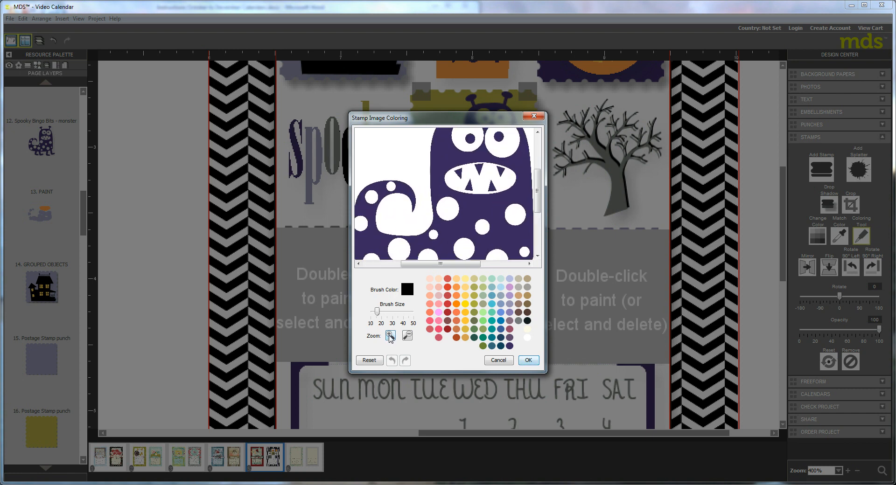
left_click(389, 336)
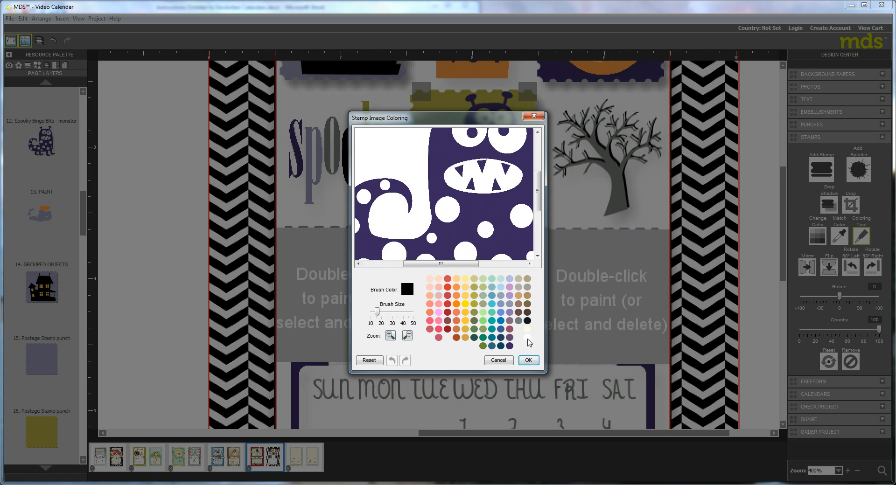
Paint over the monster's teeth with a white brush in the stamp colouring preview
left_click(528, 339)
left_click(459, 170)
mouse_move(470, 184)
left_mouse_down()
mouse_move(496, 179)
mouse_move(498, 187)
left_mouse_up()
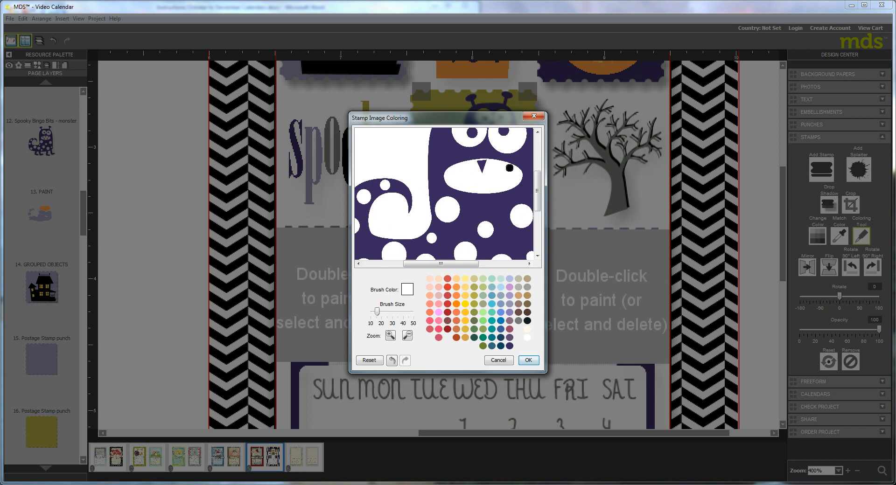
left_click_drag(490, 162, 479, 171)
Pick dark purple as the brush colour, reset the stamp's colouring, and cancel the stamp colouring
left_click(510, 346)
left_click(368, 360)
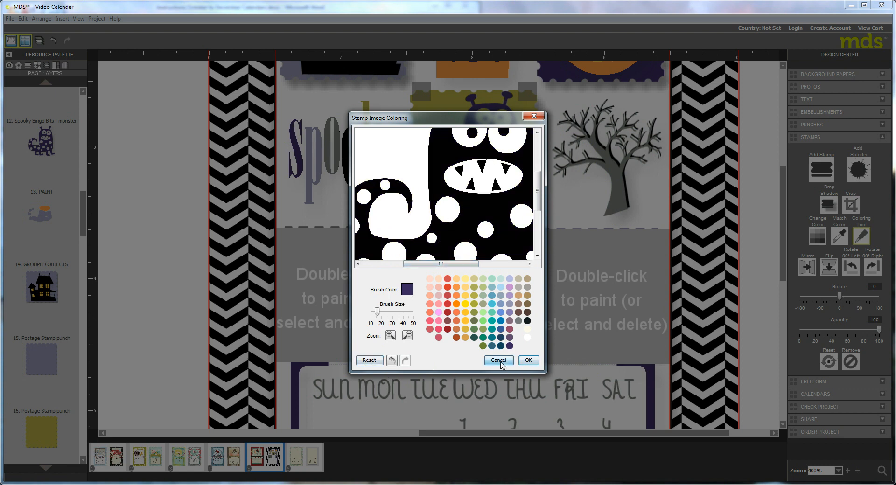
left_click(498, 360)
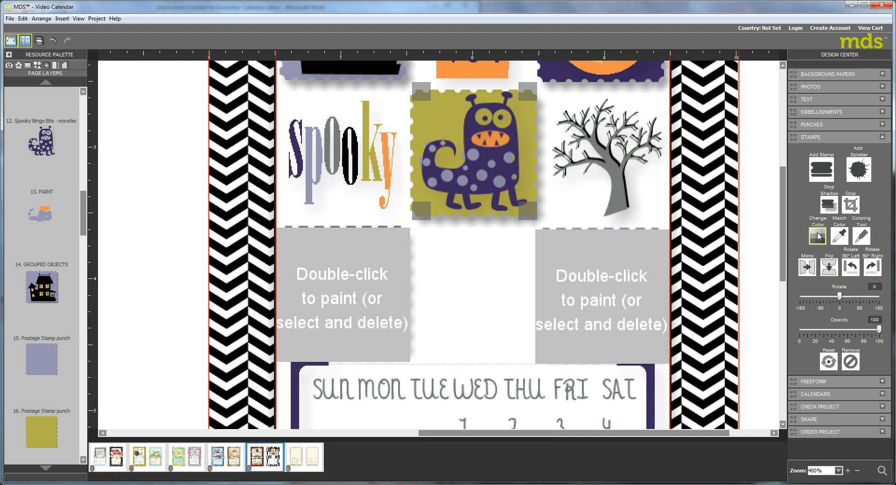
Reopen the monster stamp in the Coloring Tool, enlarged around the mouth, and accept the stamp colouring
left_click(861, 236)
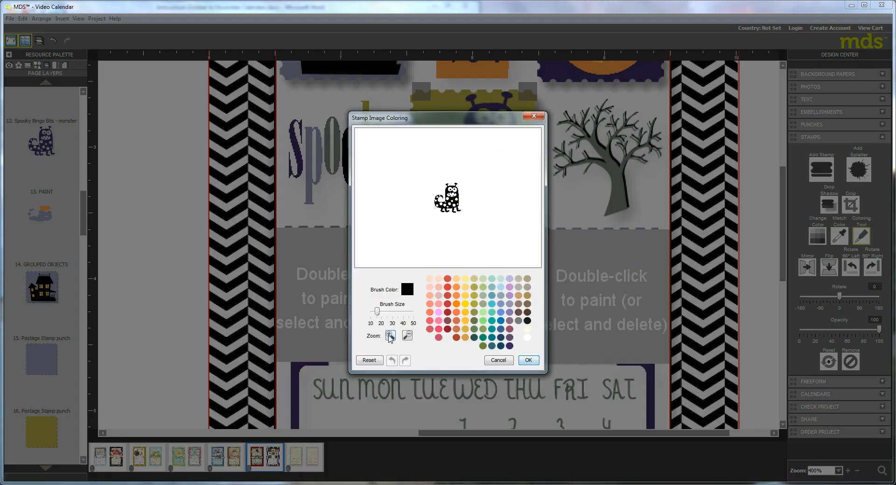
left_click(390, 336)
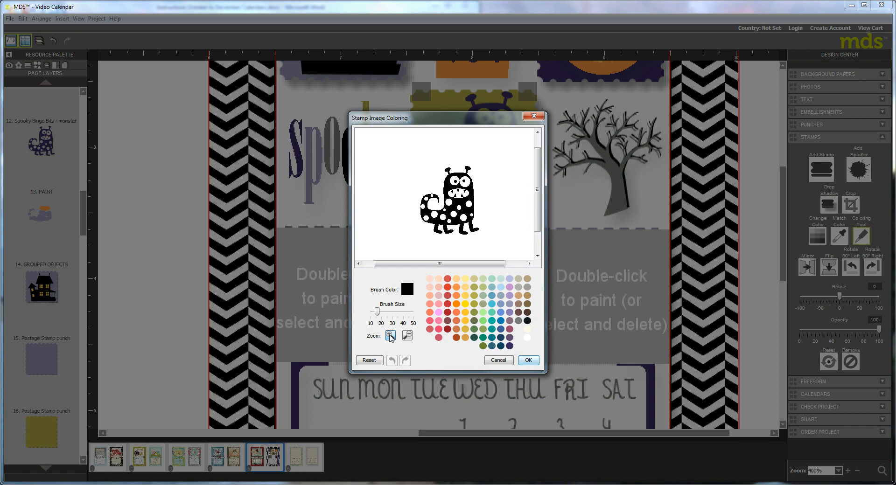
left_click(390, 336)
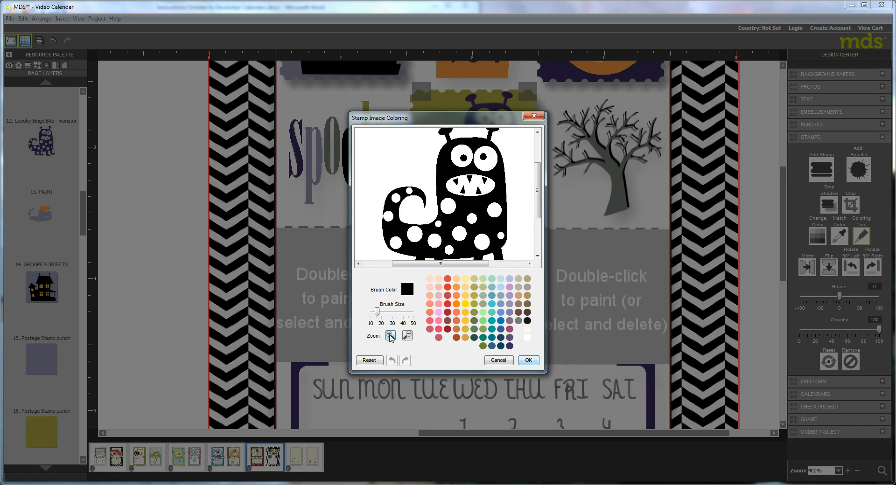
left_click(390, 336)
left_click(390, 336)
left_click(390, 336)
left_click(390, 335)
left_click(389, 335)
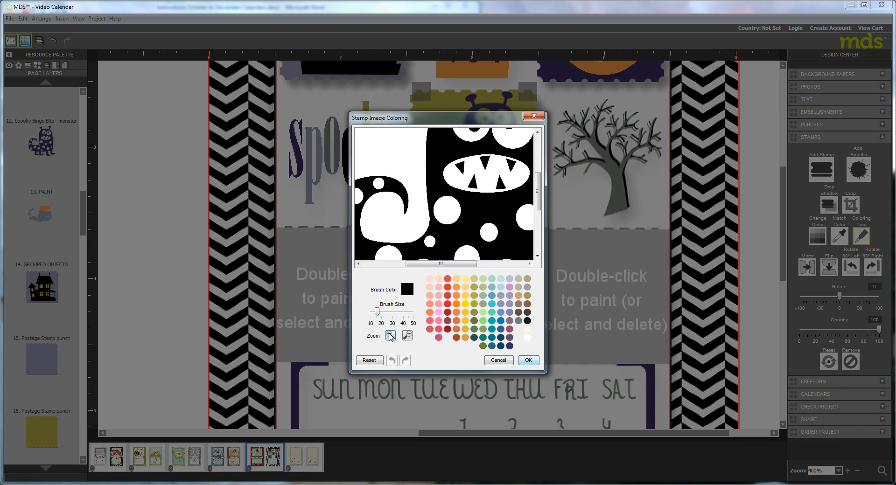
left_click(390, 336)
left_click_drag(418, 265, 439, 267)
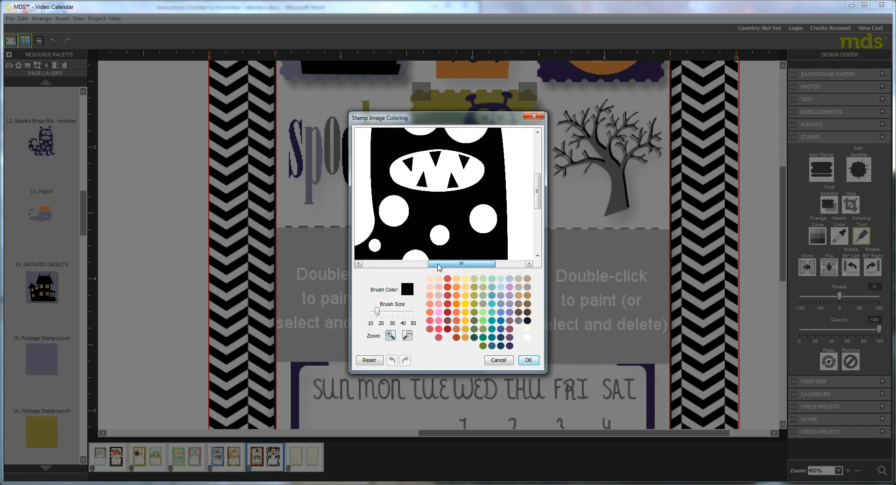
left_click(390, 336)
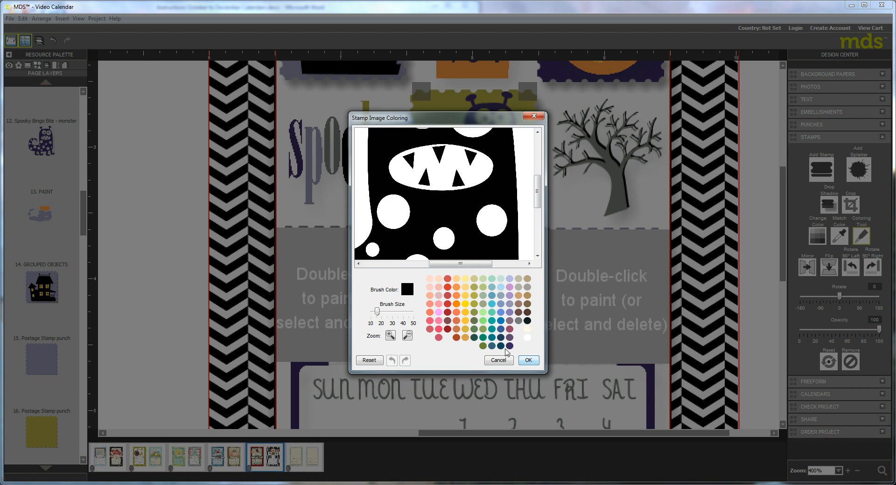
left_click(400, 226)
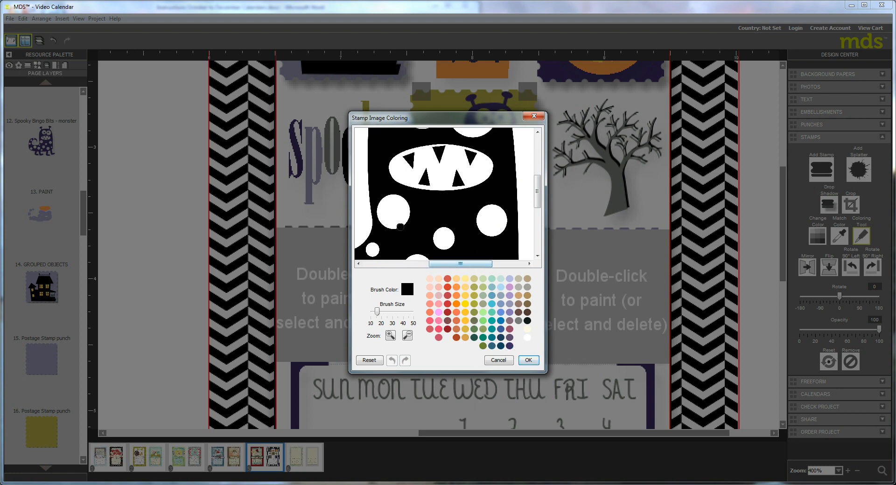
left_click(531, 360)
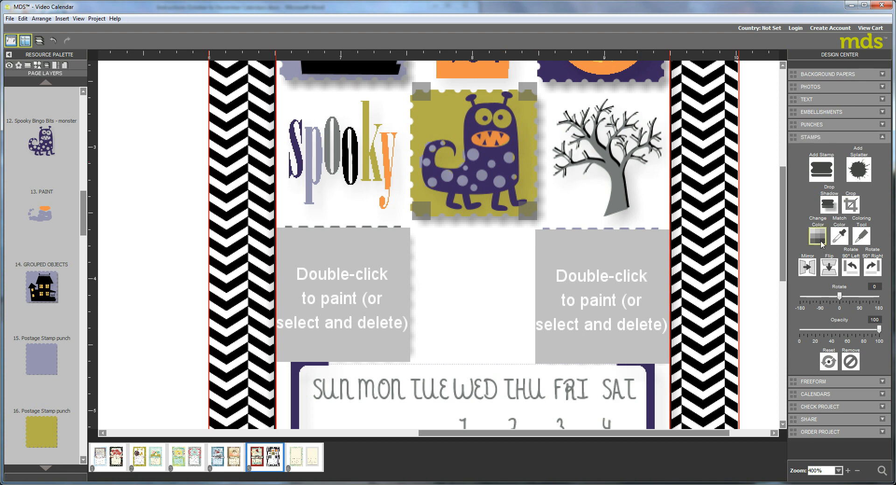
Change the monster stamp's colour from the Stampin' Up! palette to dark purple
left_click(821, 239)
left_click(817, 237)
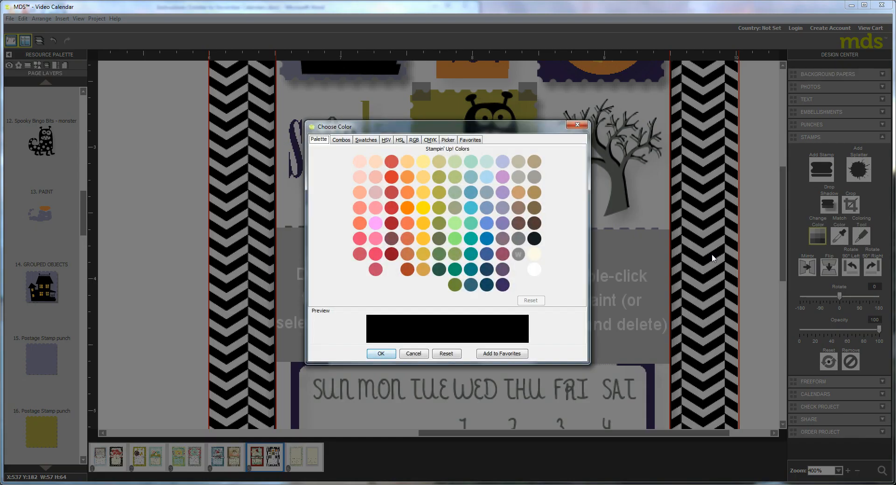
left_click(502, 285)
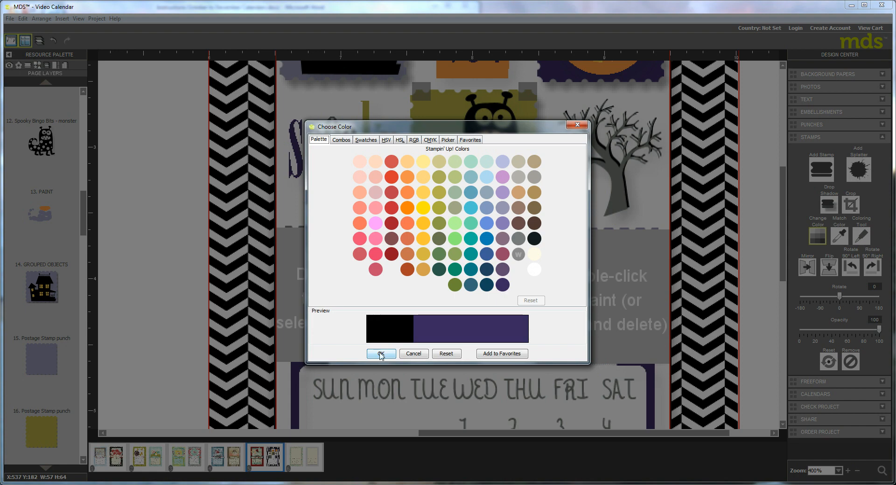
left_click(380, 353)
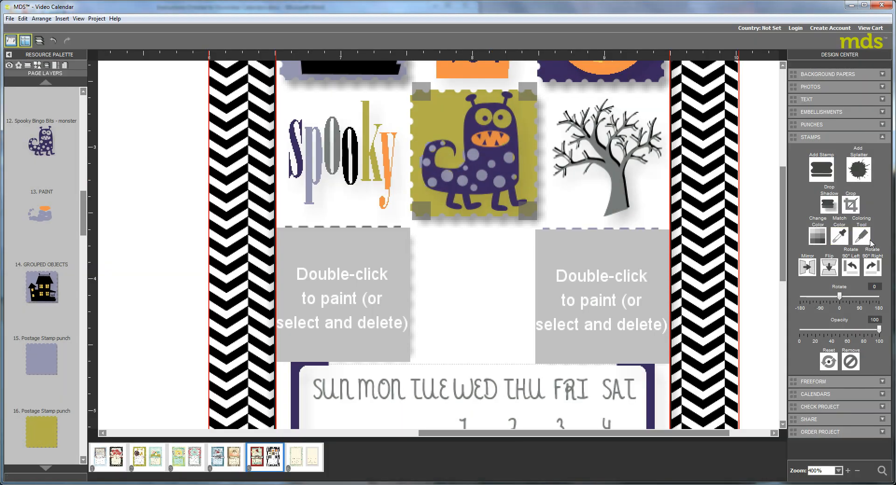
Paint over the monster's teeth with a white brush in the stamp Coloring Tool and accept the colouring
left_click(870, 240)
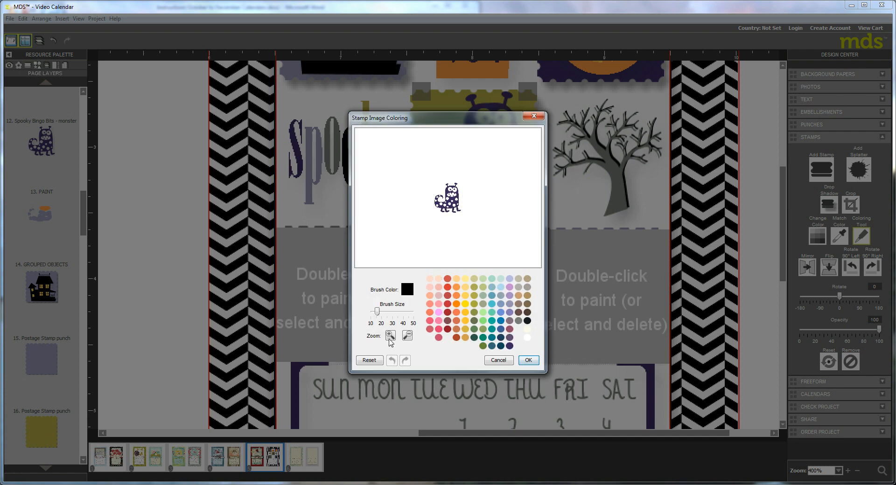
left_click(390, 336)
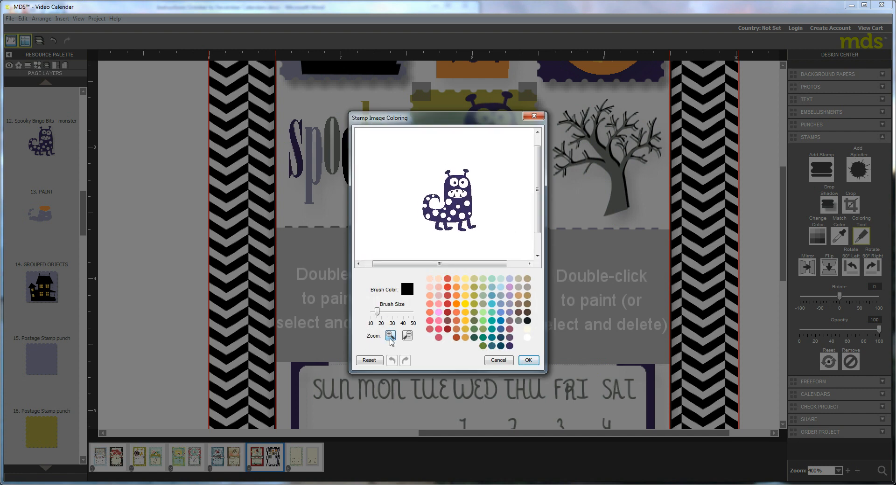
left_click(390, 336)
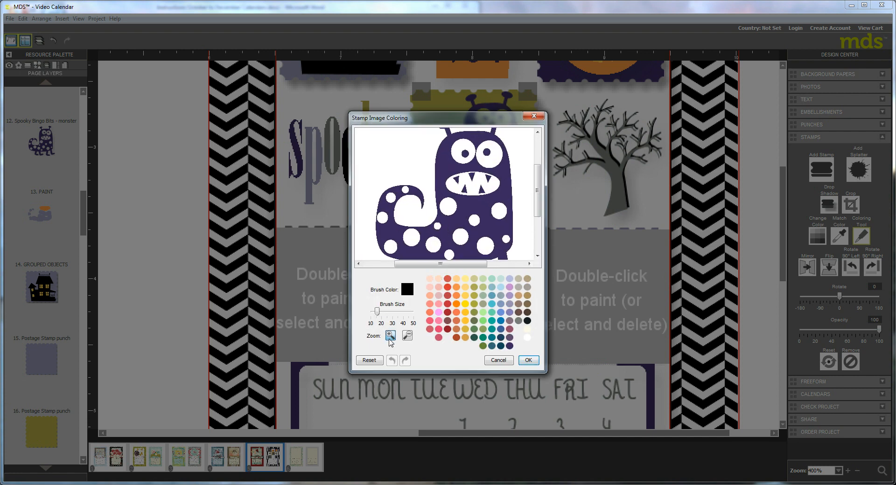
left_click(390, 336)
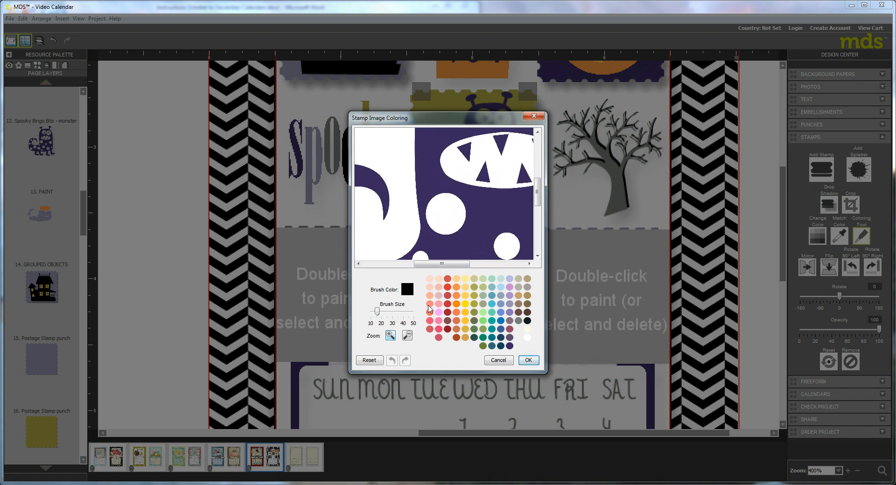
left_click_drag(462, 264, 482, 264)
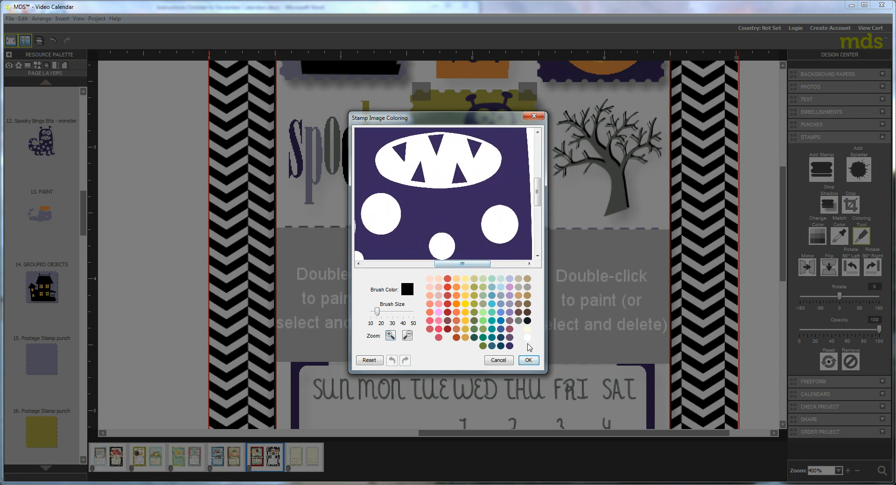
left_click(527, 337)
mouse_move(393, 146)
left_mouse_down()
mouse_move(407, 147)
mouse_move(397, 149)
mouse_move(403, 164)
mouse_move(419, 145)
mouse_move(442, 137)
mouse_move(430, 138)
mouse_move(443, 136)
mouse_move(439, 156)
mouse_move(465, 141)
mouse_move(479, 147)
mouse_move(458, 162)
mouse_move(456, 182)
mouse_move(466, 182)
mouse_move(462, 170)
mouse_move(421, 164)
mouse_move(411, 178)
mouse_move(427, 181)
mouse_move(421, 172)
left_mouse_up()
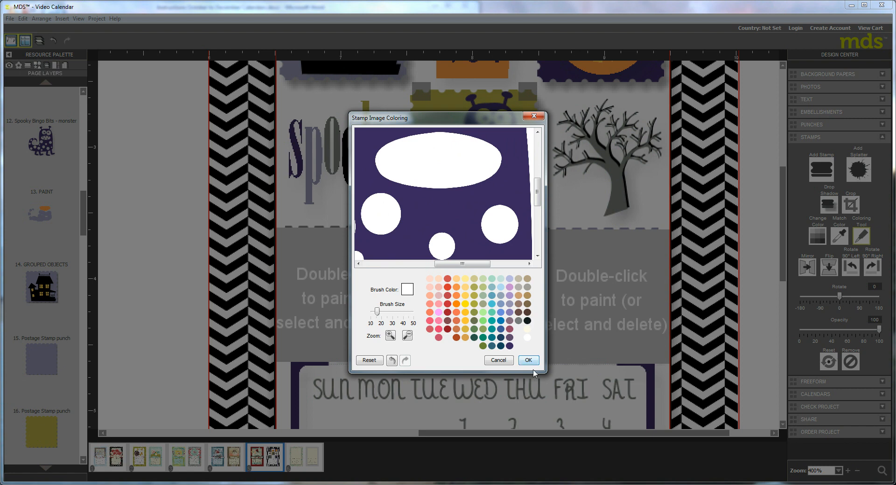
left_click(529, 361)
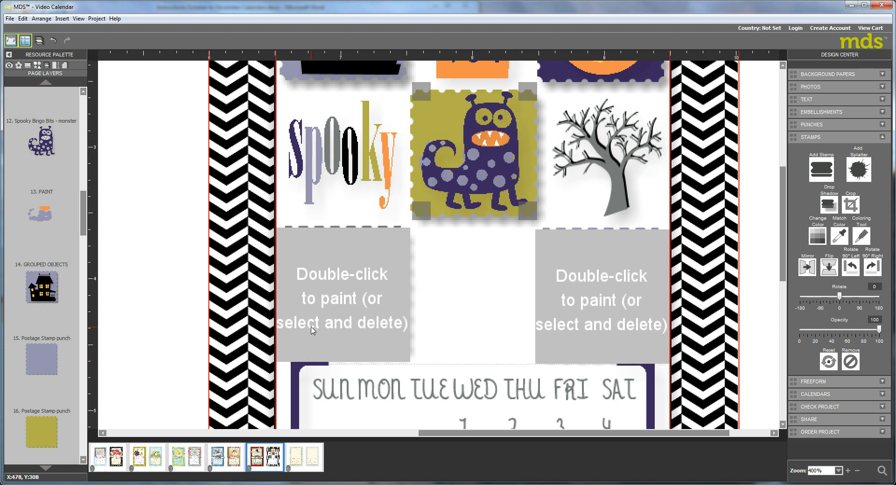
Activate the brush layer placeholder over the mummy stamp for painting, with a white circle brush at a size of about 8
left_click(325, 299)
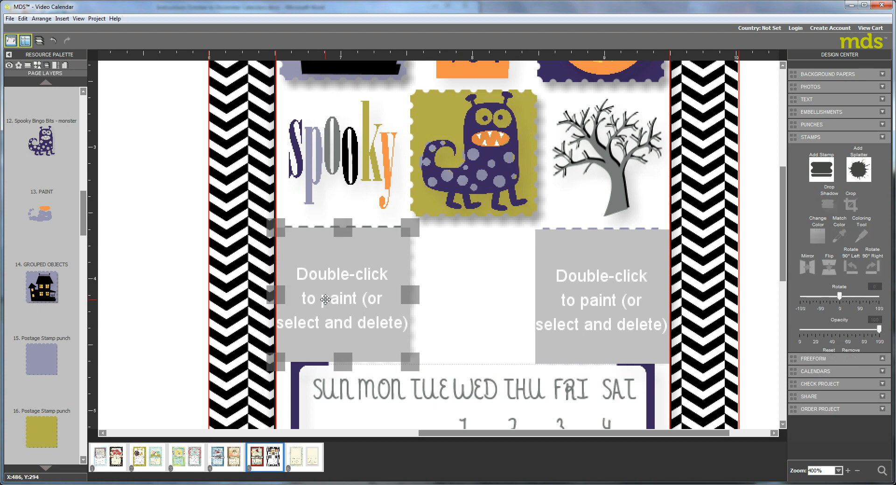
double_click(326, 299)
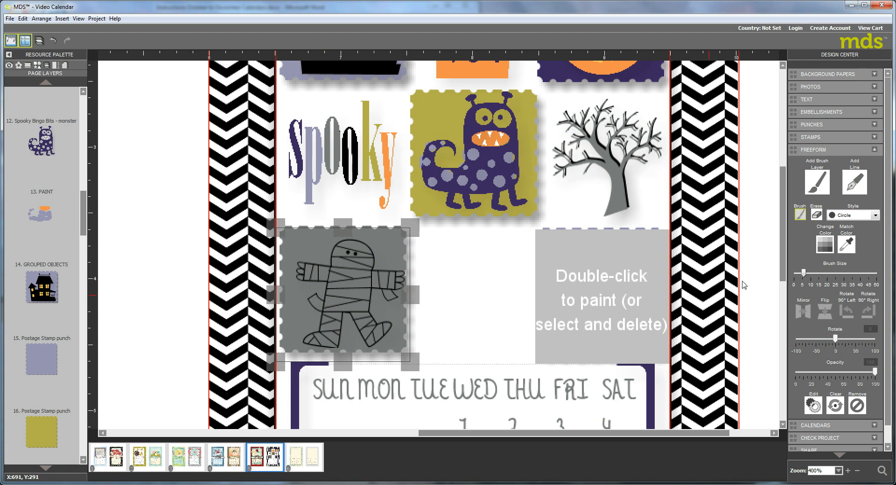
scroll(787, 315, "down", 3)
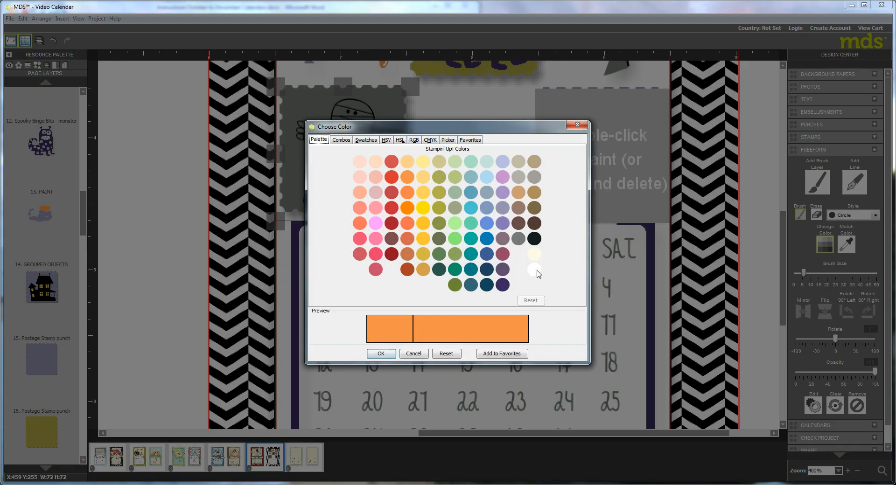
left_click(535, 270)
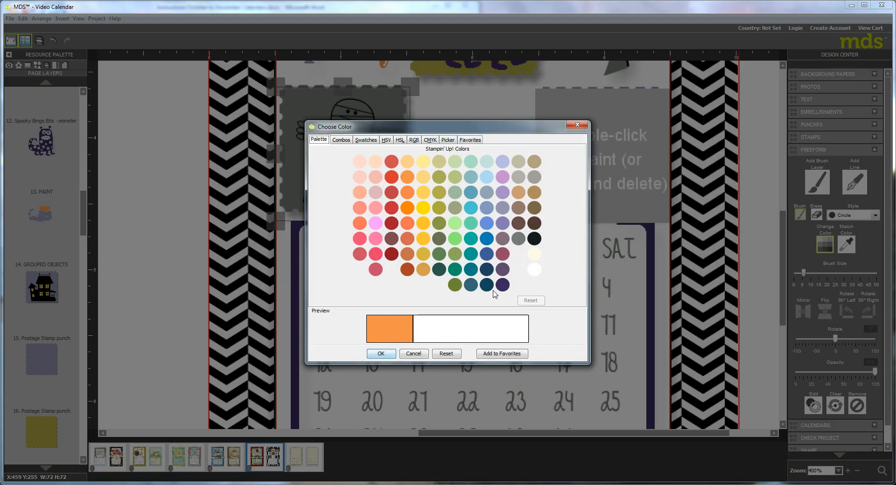
left_click(381, 354)
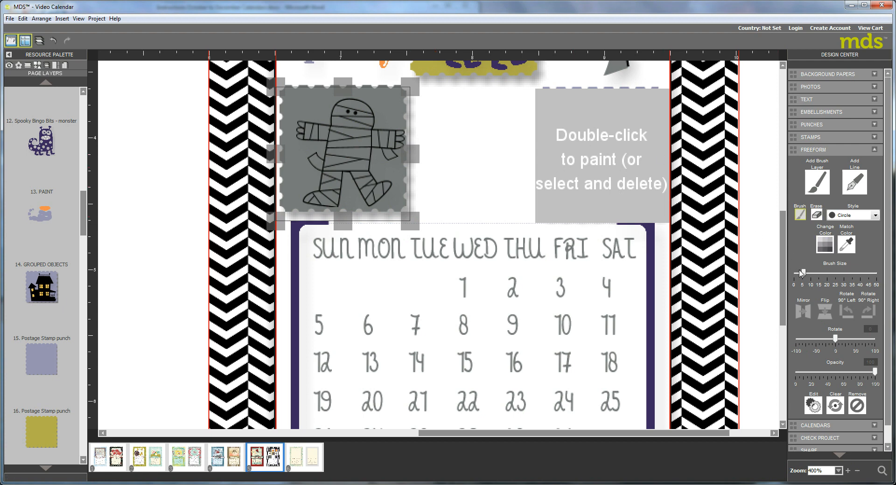
left_click_drag(803, 272, 809, 274)
left_click_drag(810, 275, 807, 277)
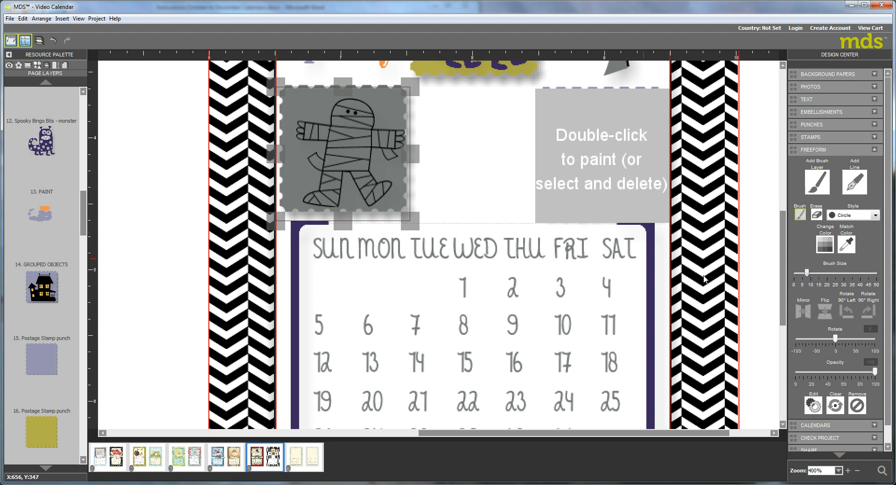